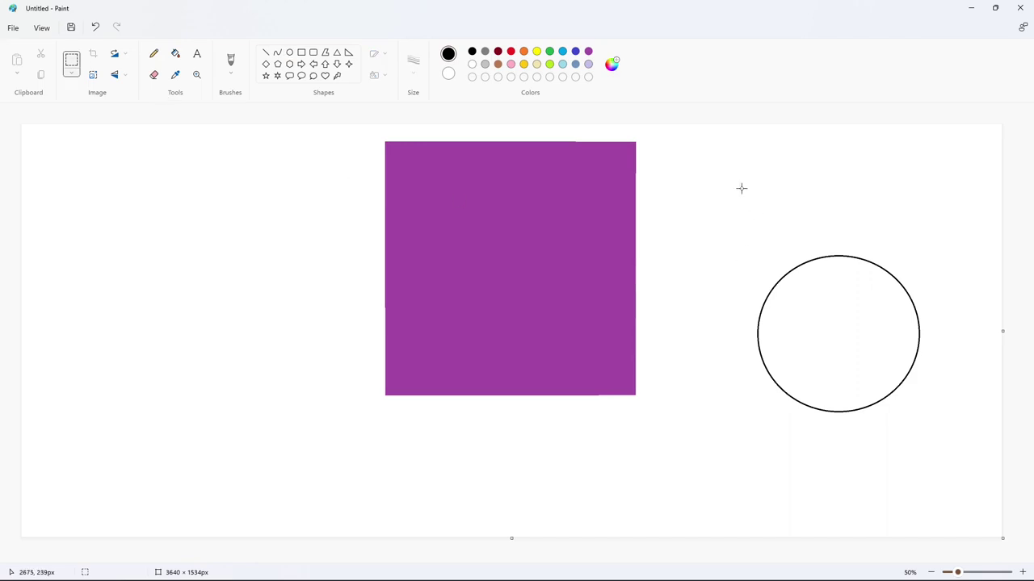
Cut the black circle at its upper-right and lower-left with the eraser, and fill the lower-right arc white to remove it
left_click(154, 75)
left_click_drag(638, 337, 883, 261)
left_click(175, 53)
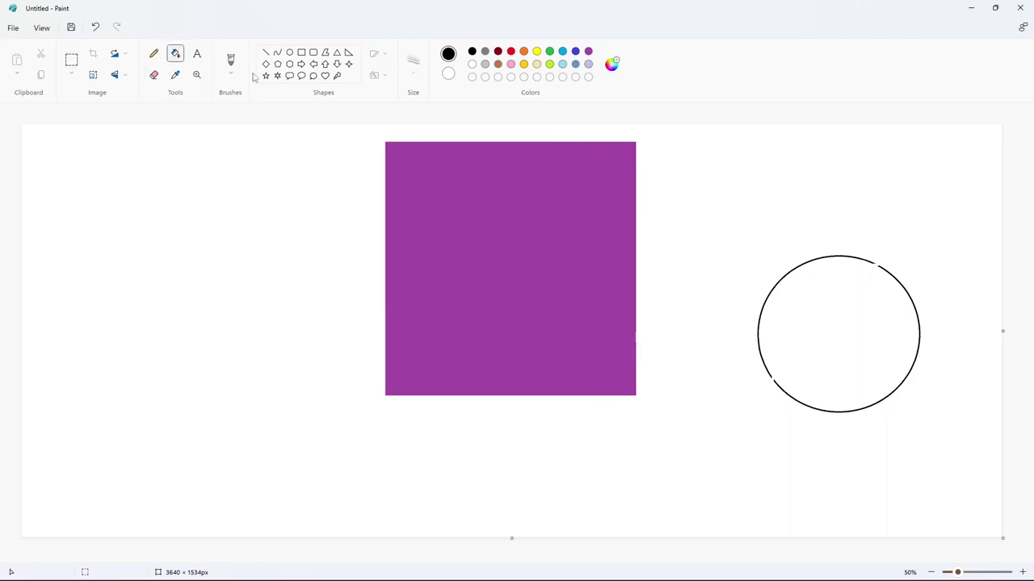
left_click(916, 363)
Copy the remaining arc, enable transparent selection, and try placing a copy over the purple square before undoing that placement
left_click(71, 60)
left_click_drag(704, 186, 944, 463)
key("ctrl+c")
key("ctrl+v")
left_click(71, 72)
left_click_drag(127, 251, 441, 196)
left_click(73, 135)
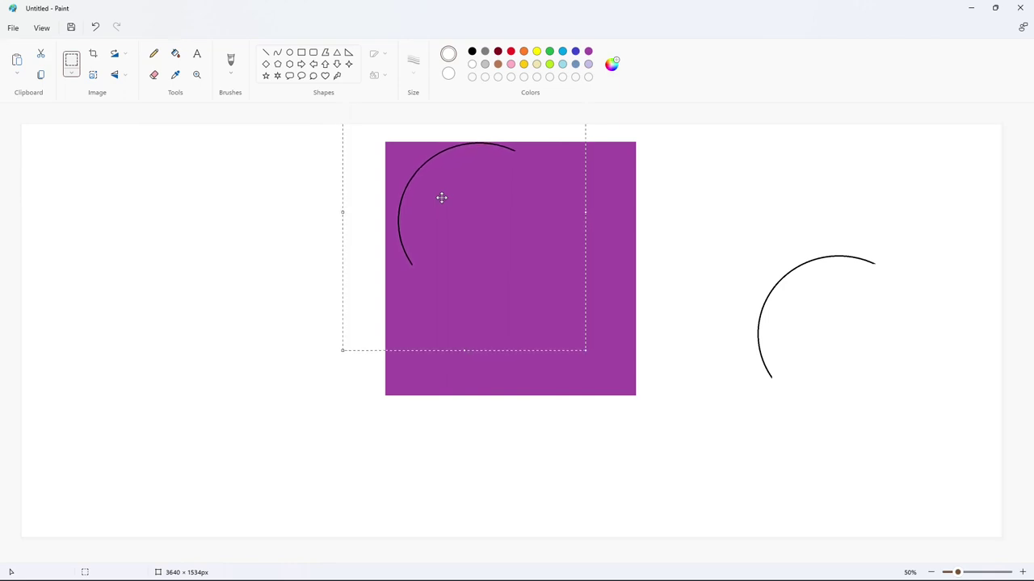
key("ctrl+z")
Paste the arc into the purple square's upper-left corner, aligned so it touches the top and left edges
left_click(1022, 571)
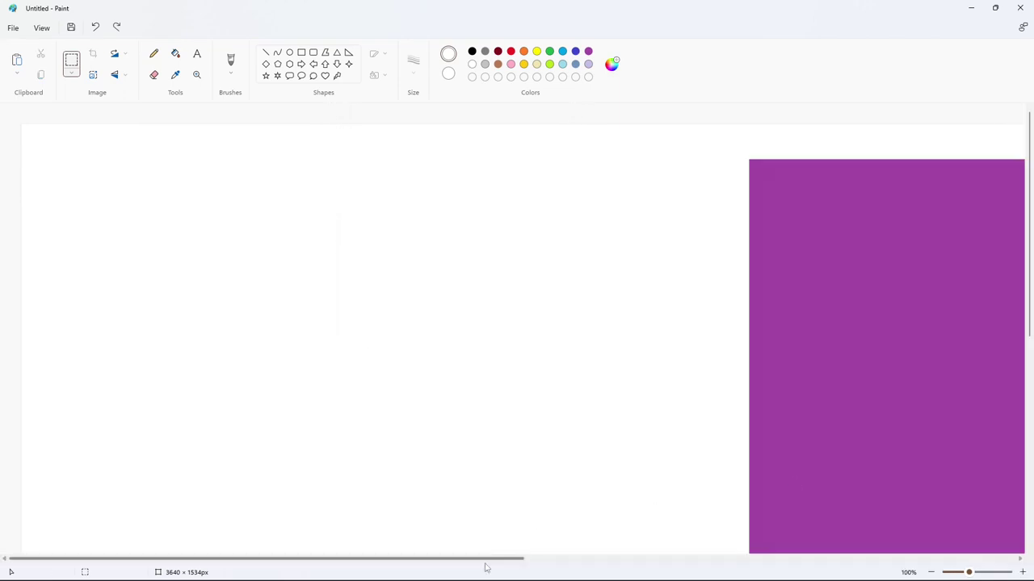
left_click_drag(486, 559, 708, 559)
key("ctrl+v")
left_click_drag(218, 345, 424, 238)
key("Left")
key("Left")
key("Left")
key("Left")
key("Left")
key("Left")
key("Left")
key("Left")
key("Left")
key("Left")
key("Left")
key("Left")
key("Left")
key("Left")
key("Left")
key("Left")
key("Left")
key("Left")
key("Left")
key("Left")
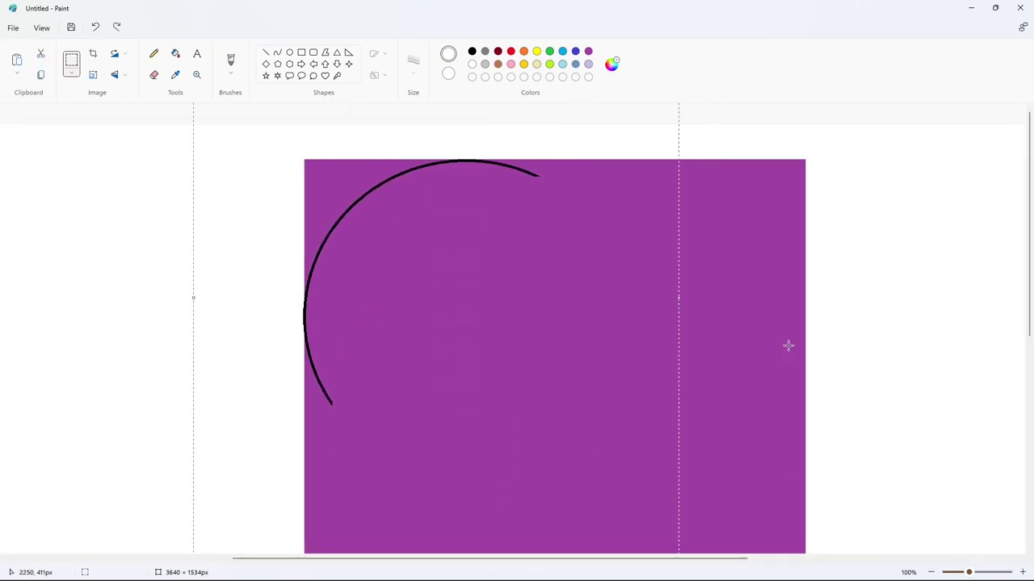
key("Right")
key("Right")
left_click(788, 346)
Paste another arc, flip it horizontally, and align it with the top and right edges in the square's upper-right corner
key("ctrl+v")
left_click(118, 75)
left_click(139, 114)
left_click_drag(454, 351, 860, 269)
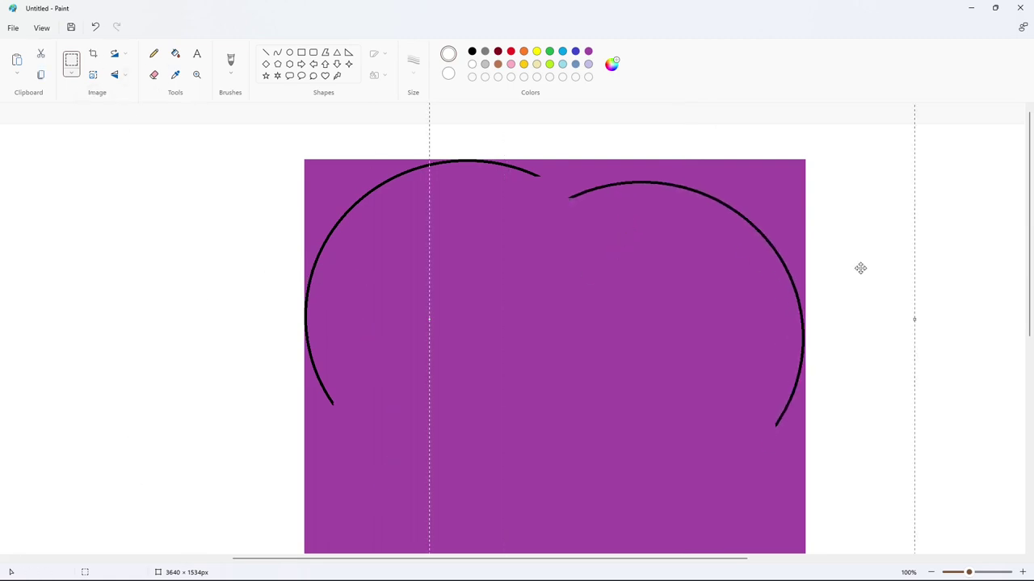
key("Up")
key("Up")
key("Up")
key("Up")
key("Up")
key("Up")
key("Up")
key("Up")
key("Up")
key("Up")
Try to fit a copy of the arc, flipped horizontally and vertically, into the square's lower-right corner
scroll(942, 316, "down", 3)
key("ctrl+v")
left_click(114, 74)
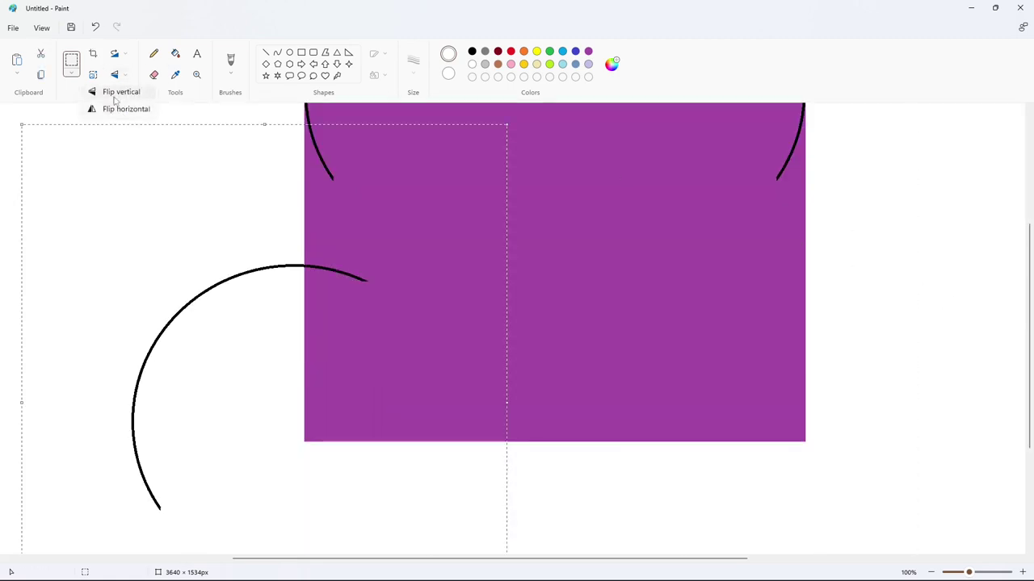
left_click(120, 109)
left_click(115, 74)
left_click(121, 92)
left_click_drag(310, 406, 716, 312)
key("Right")
key("Right")
key("Right")
key("Up")
key("Up")
key("Up")
key("Up")
key("Up")
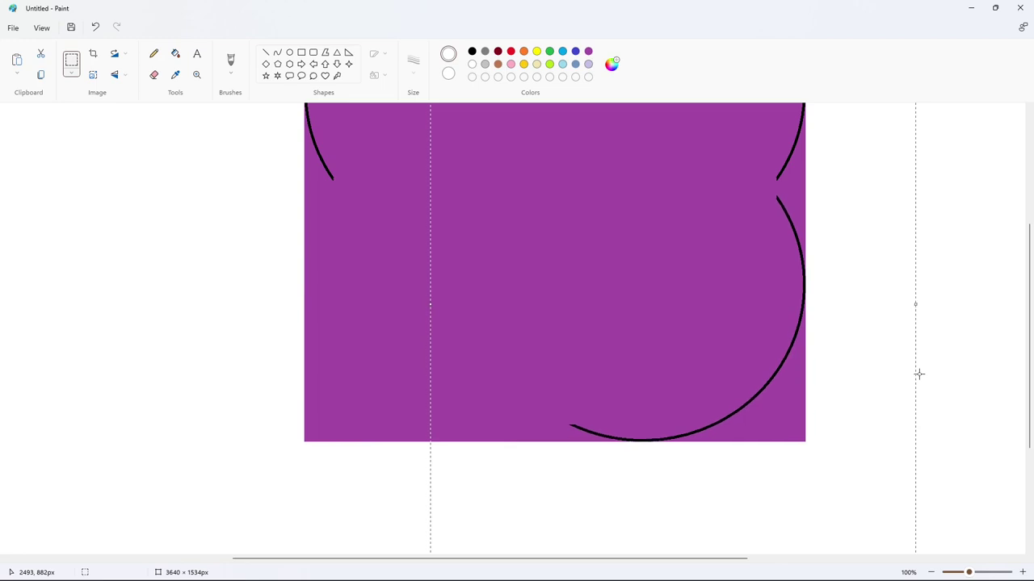
scroll(934, 393, "down", 2)
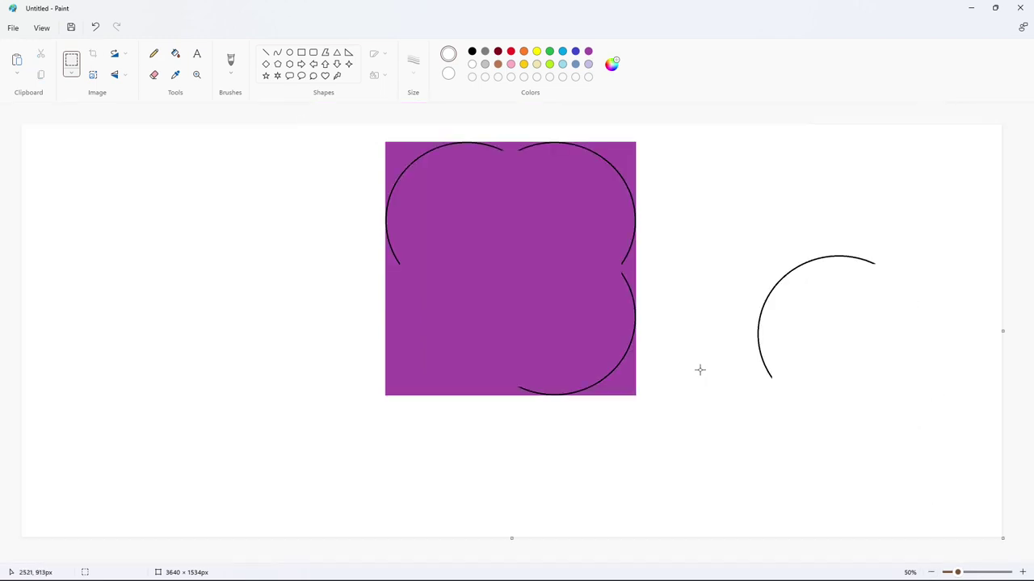
key("ctrl+z")
Draw a black ellipse about 591 × 525 px in the purple square's lower-right corner
left_click(290, 53)
left_click_drag(492, 262, 623, 392)
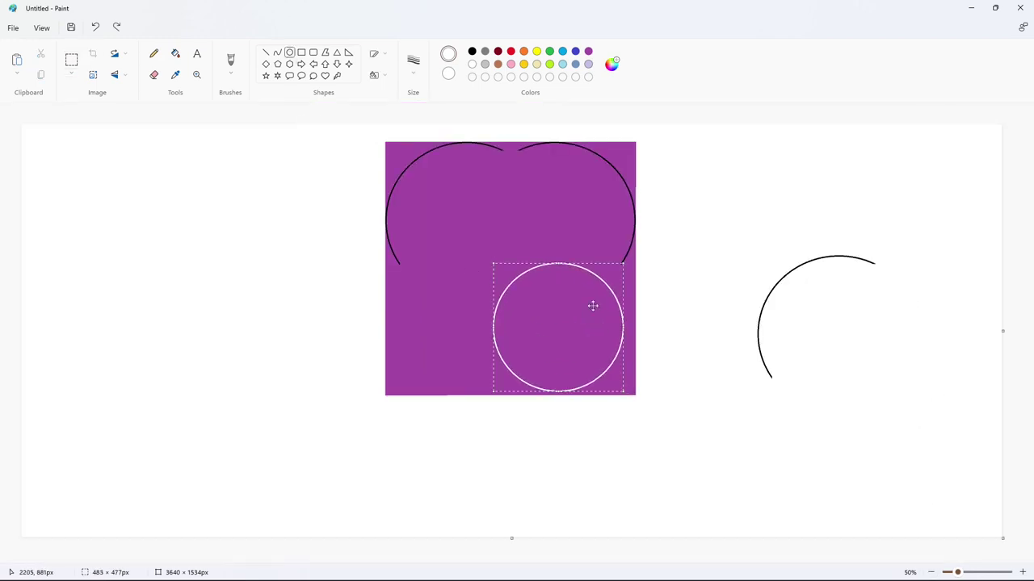
left_click(472, 50)
left_click_drag(590, 323, 595, 322)
left_click_drag(627, 262, 635, 255)
left_click_drag(566, 392, 567, 396)
left_click_drag(496, 326, 476, 326)
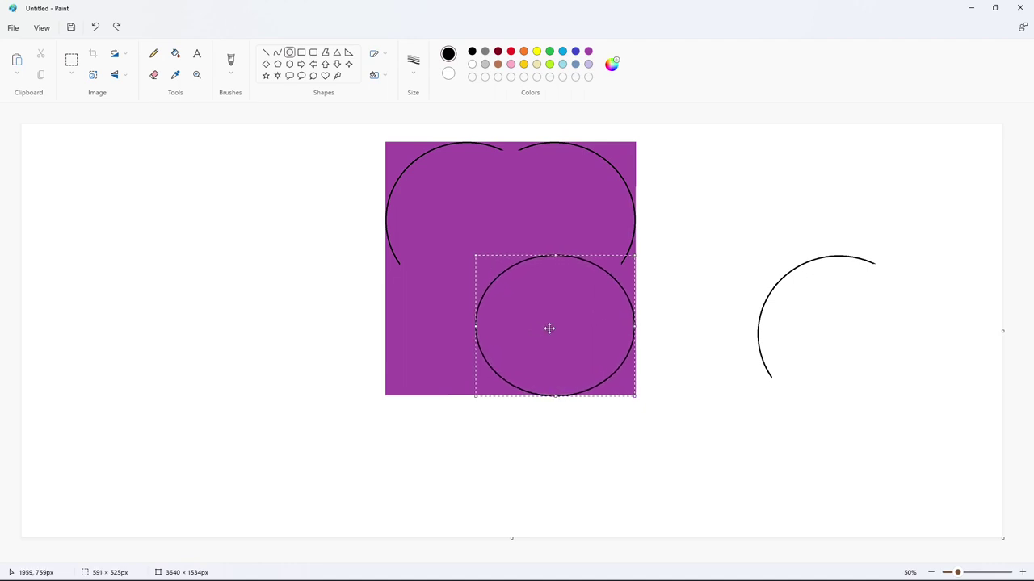
Make the ellipse narrower and taller, and move it onto the blank canvas right of the square
left_click_drag(549, 328, 551, 326)
left_click_drag(477, 326, 504, 329)
left_click_drag(572, 255, 570, 229)
left_click_drag(539, 311, 840, 390)
Select and copy the right-hand part of the upright ellipse
left_click(71, 59)
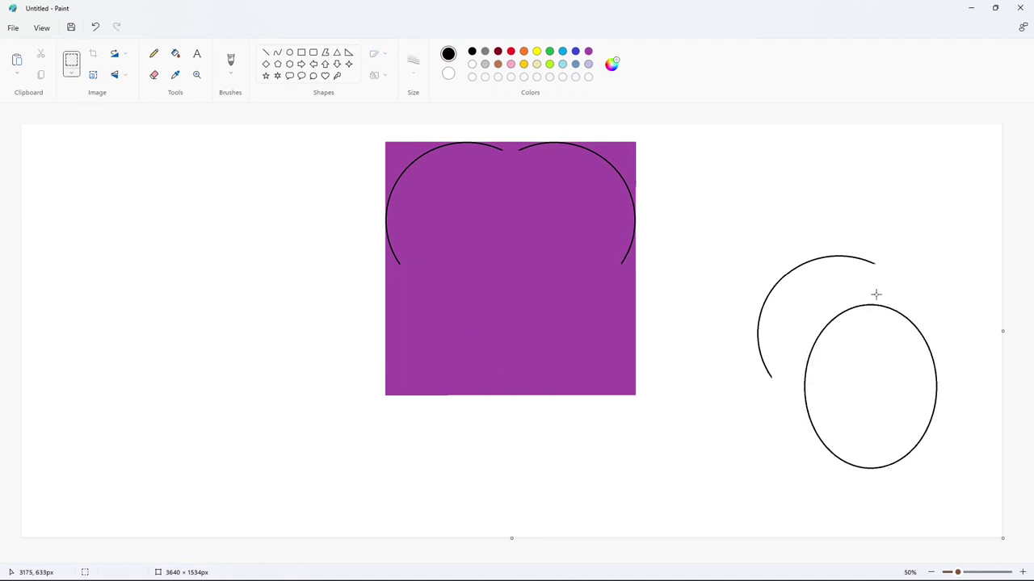
left_click_drag(957, 506, 957, 506)
key("ctrl+c")
left_click(891, 547)
Paste the ellipse arc into the purple square's lower-right corner, aligned with the right and bottom edges
left_click(1022, 572)
left_click_drag(450, 560, 726, 560)
scroll(734, 494, "down", 3)
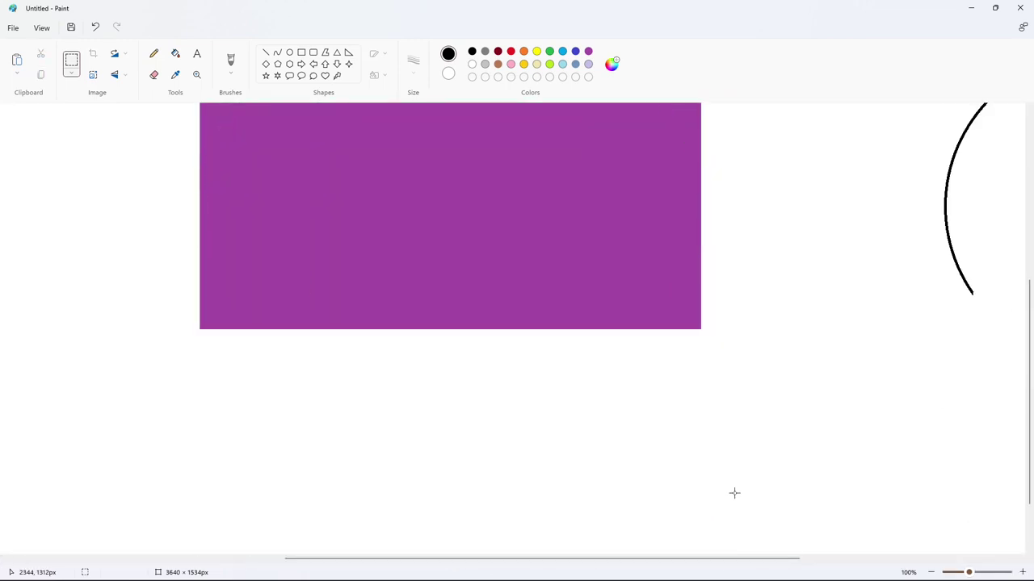
key("ctrl+v")
left_click_drag(95, 346, 598, 175)
key("Left")
key("Left")
key("Left")
key("Left")
key("Left")
key("Left")
key("Left")
key("Left")
key("Left")
key("Left")
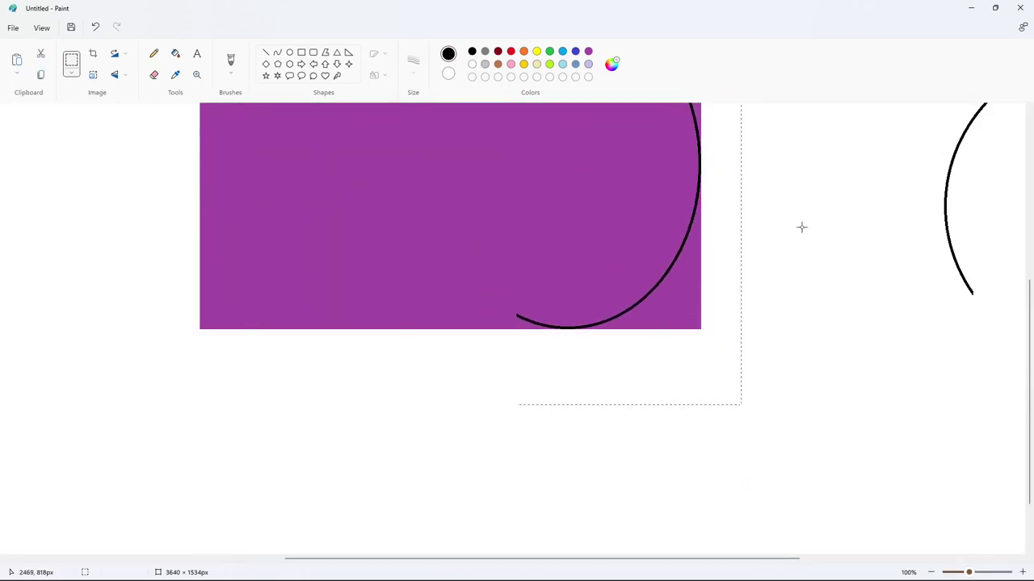
left_click(800, 226)
Fill the purple corners outside the three arcs with white to round off the square
left_click(931, 573)
left_click(175, 54)
right_click(623, 153)
right_click(624, 383)
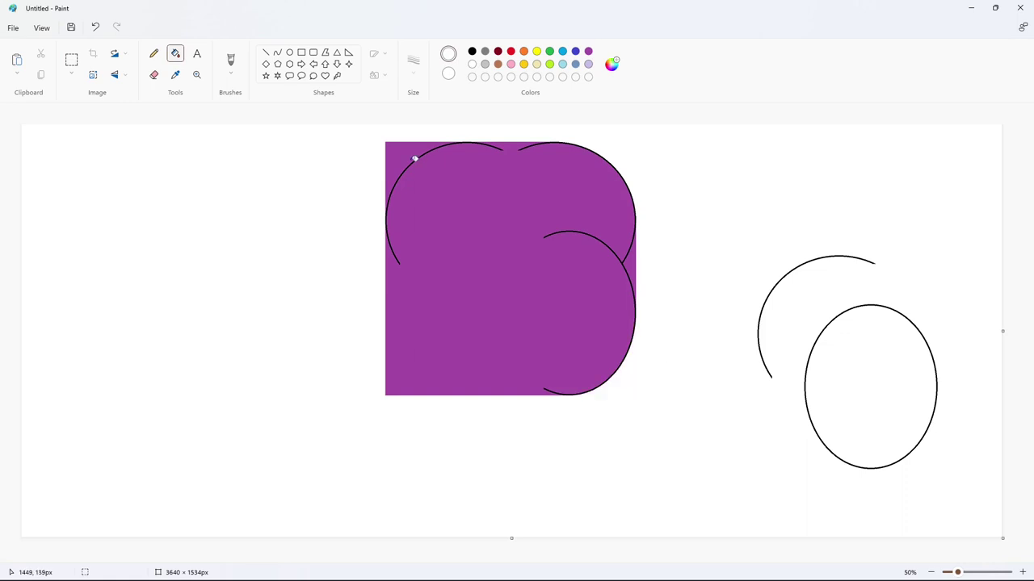
right_click(403, 152)
Fill the inside of the rounded shape to merge it with the arc outlines, and recolor it solid purple
left_click(530, 186)
left_click(630, 256)
left_click(589, 63)
left_click(538, 200)
left_click(588, 52)
left_click(537, 201)
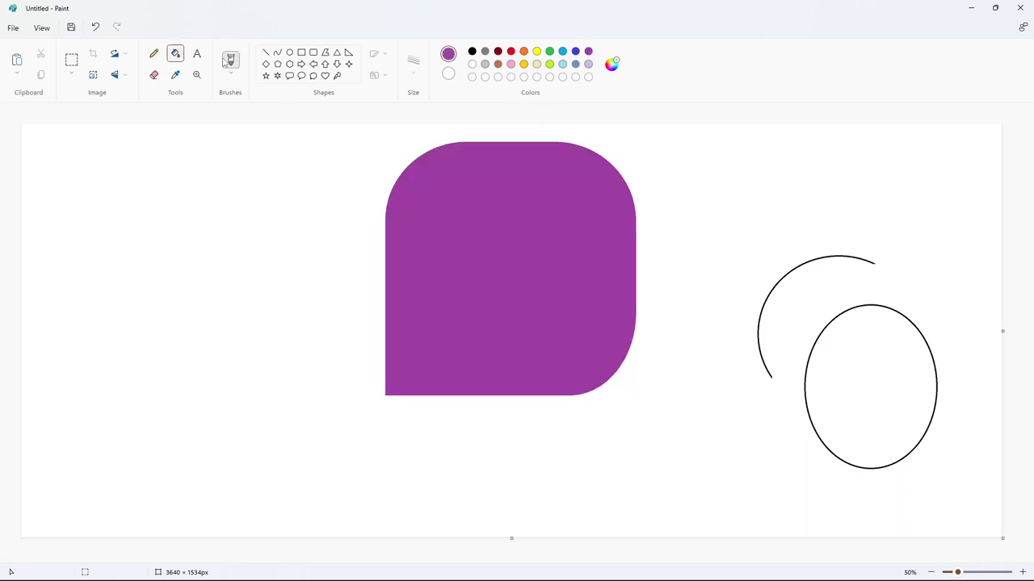
Fill the canvas background black and refill it white to clear the leftover arc and ellipse
left_click(472, 52)
left_click(769, 227)
left_click(472, 64)
left_click(766, 236)
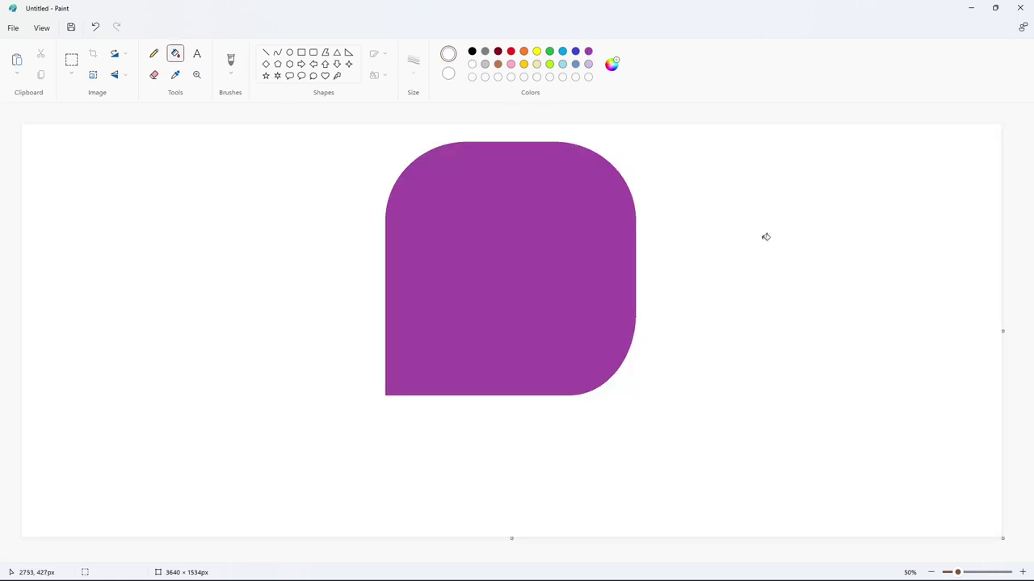
Draw a black curved outline from the purple shape's left edge, arching across it and down to its lower-right edge
left_click(277, 51)
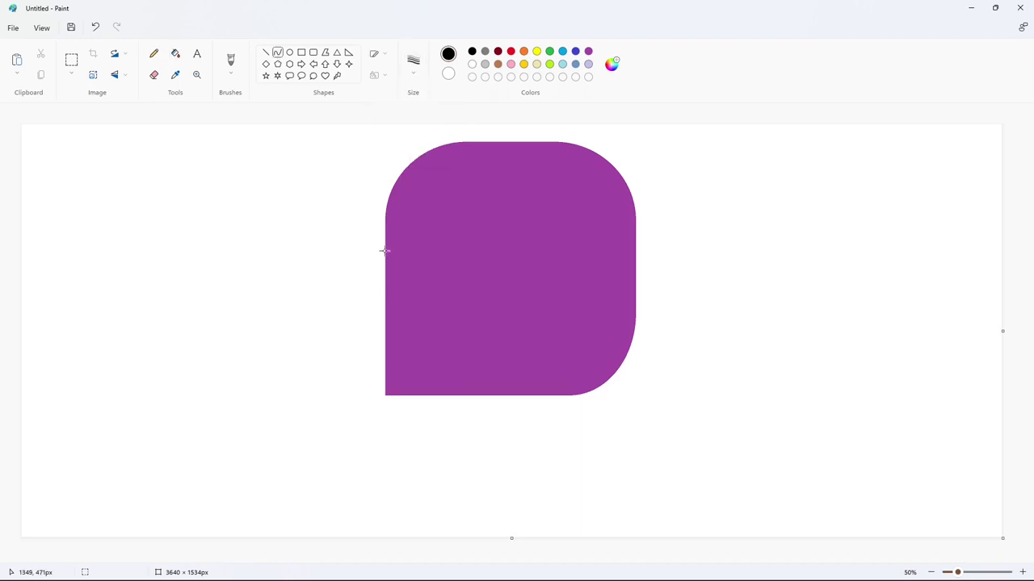
left_click_drag(384, 251, 477, 205)
mouse_move(431, 229)
left_mouse_down()
mouse_move(428, 201)
mouse_move(592, 268)
mouse_move(565, 231)
left_mouse_up()
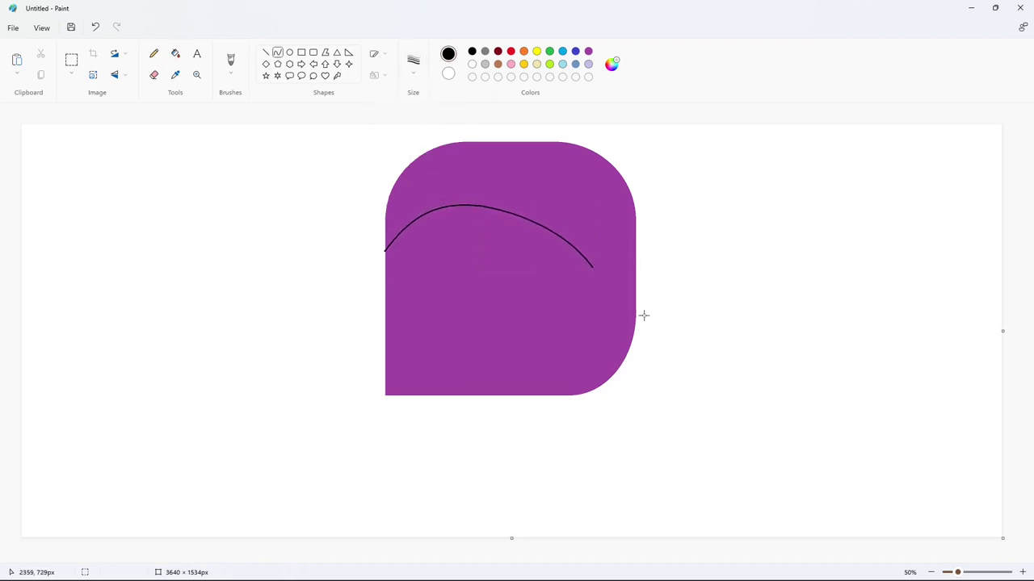
left_click_drag(590, 268, 584, 393)
left_click_drag(587, 331, 607, 321)
Fill the purple area below the curve black to absorb the line, and refill it white
left_click(175, 54)
left_click(471, 288)
left_click(472, 64)
left_click(501, 311)
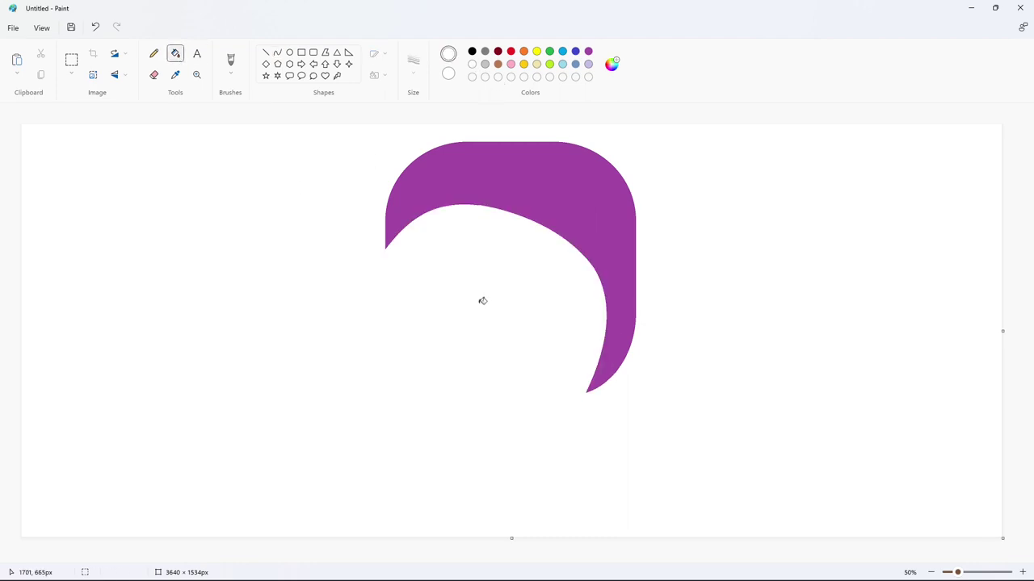
Draw a rounded black patch outline with two curves on the upper-left part of the purple shape's inner edge
left_click(277, 52)
left_click_drag(406, 229, 419, 173)
left_click_drag(401, 207, 390, 208)
mouse_move(398, 190)
left_mouse_down()
mouse_move(424, 175)
mouse_move(469, 205)
left_mouse_up()
mouse_move(453, 179)
left_mouse_down()
mouse_move(447, 164)
mouse_move(473, 162)
left_mouse_up()
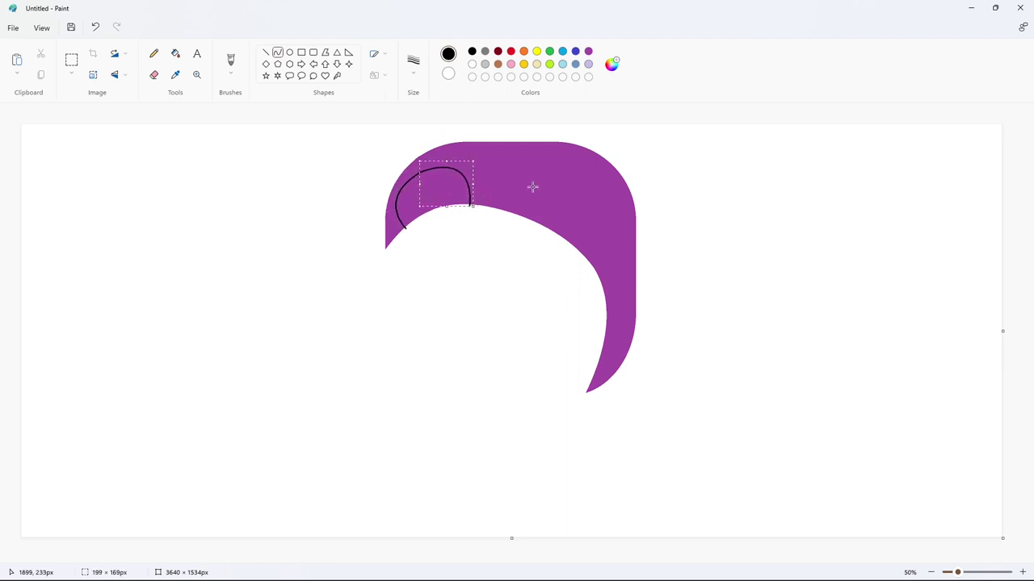
Draw a second rounded black patch outline with two curves on the right part of the purple shape's inner edge
mouse_move(568, 239)
left_mouse_down()
mouse_move(620, 240)
mouse_move(605, 225)
mouse_move(604, 305)
left_mouse_up()
left_click_drag(616, 269, 630, 264)
left_click_drag(624, 294, 632, 306)
key("ctrl+z")
left_click_drag(618, 241, 607, 304)
left_click_drag(616, 268, 634, 304)
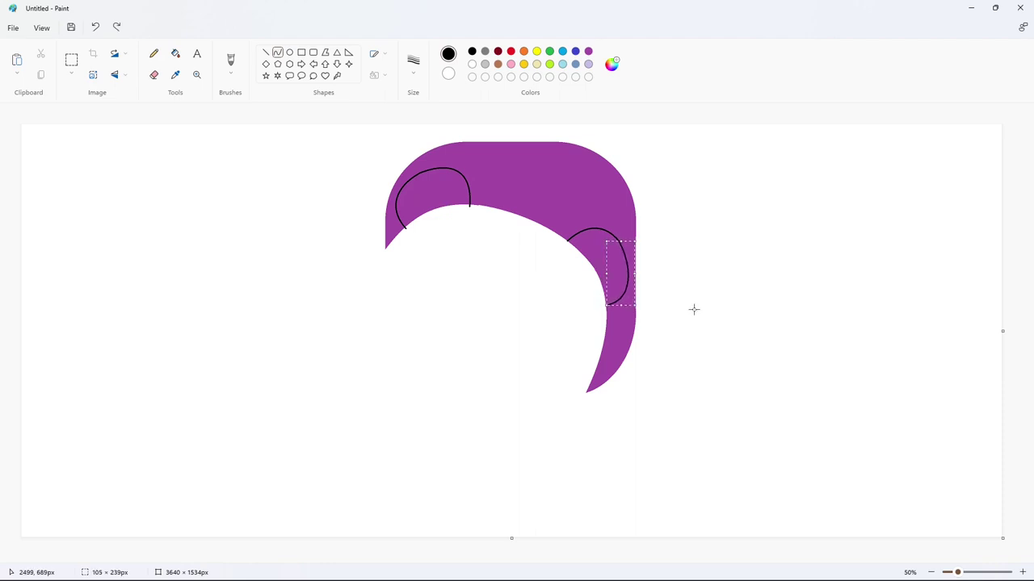
left_click(692, 308)
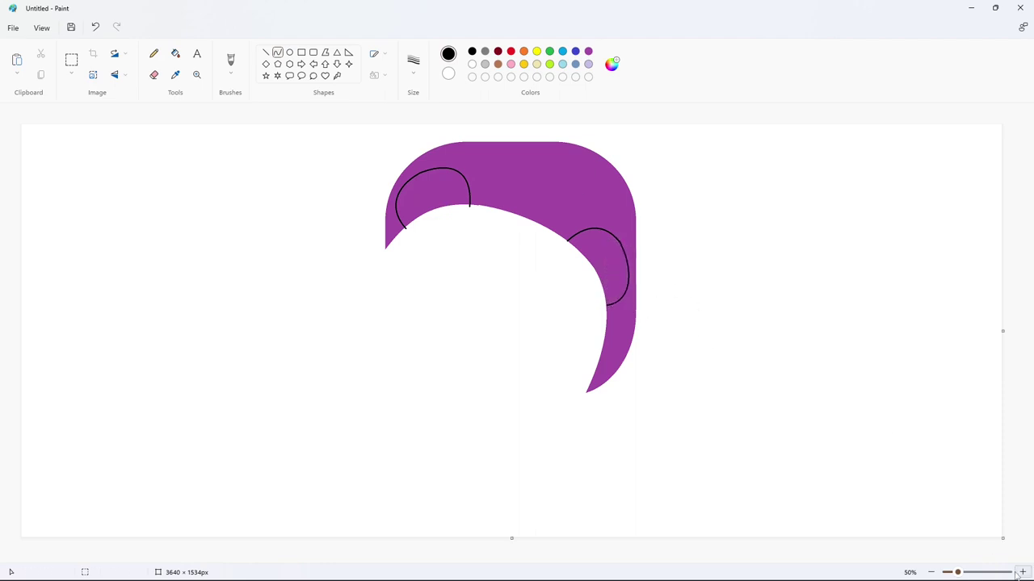
Trim the overhanging lower end of the left patch outline with a white line 8 px thick
left_click(1018, 573)
scroll(787, 424, "up", 3)
left_click_drag(420, 558, 565, 563)
left_click(265, 53)
left_click(472, 65)
left_click(413, 73)
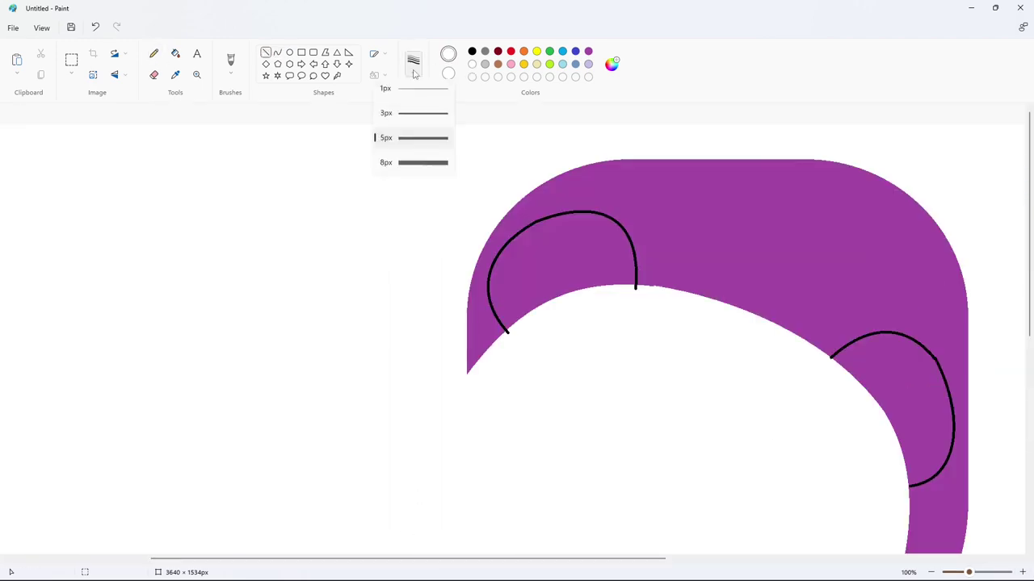
left_click(422, 162)
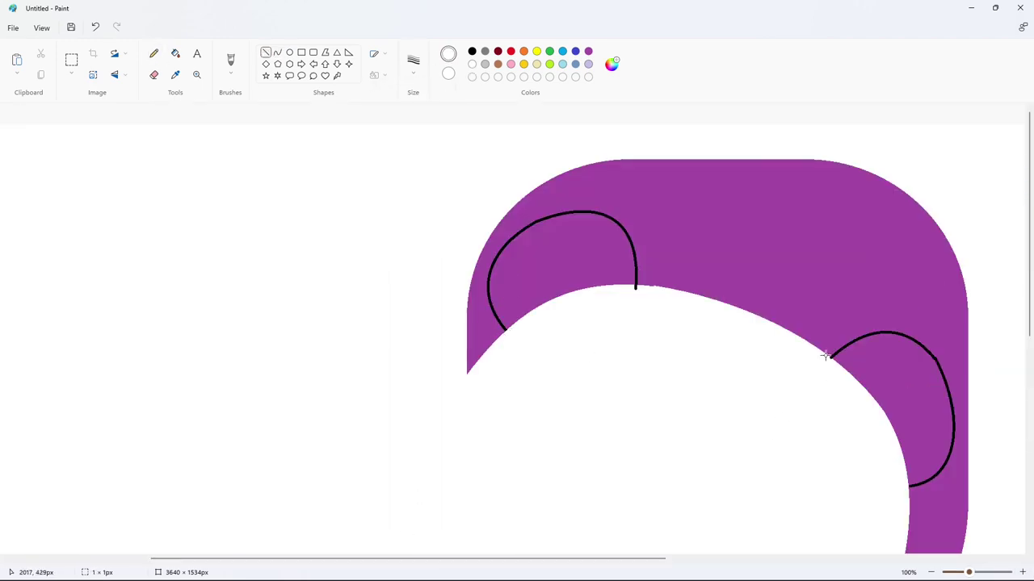
Fill the left patch black, and try the same fill on the right patch before undoing it
left_click(174, 55)
left_click(472, 52)
left_click(563, 260)
left_click(886, 364)
key("ctrl+z")
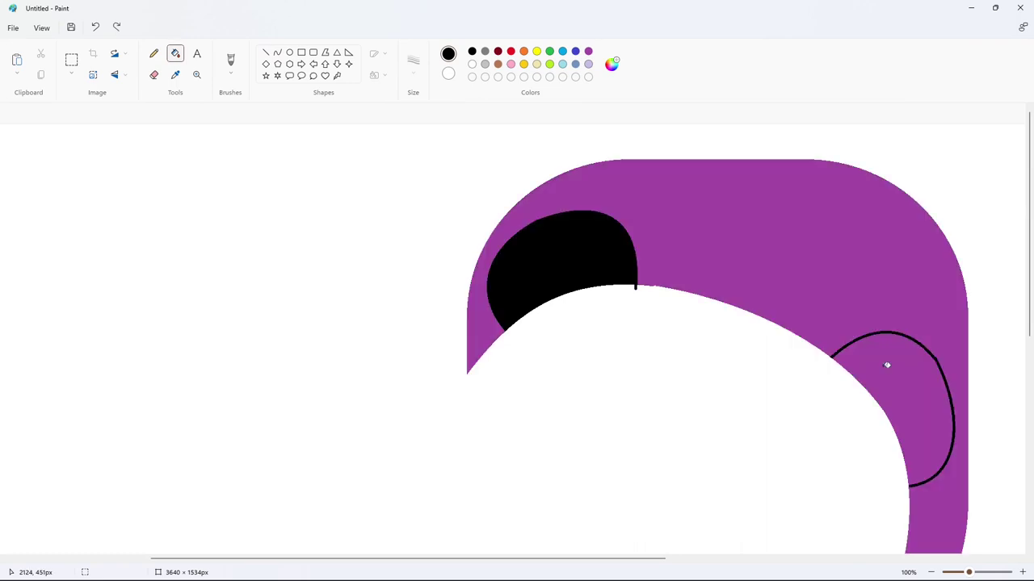
Erase the stray black end below the left patch, and fill the right patch black
left_click(266, 53)
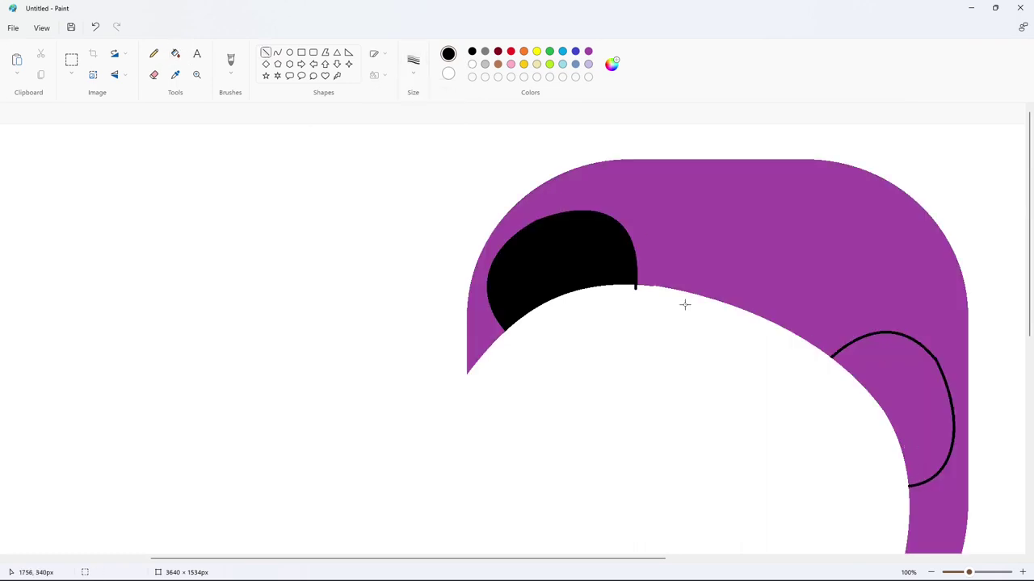
left_click(153, 75)
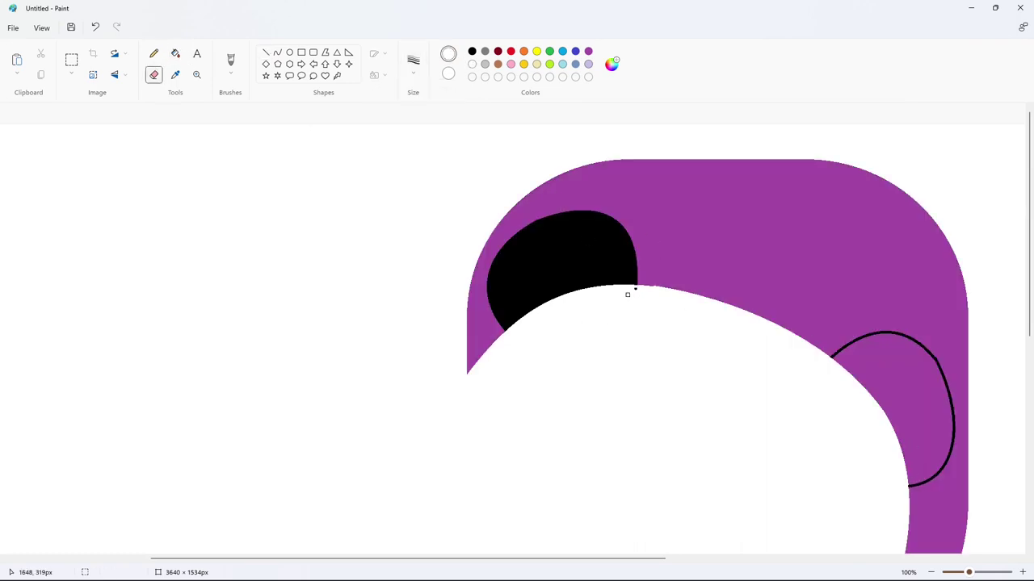
left_click(175, 53)
left_click(919, 365)
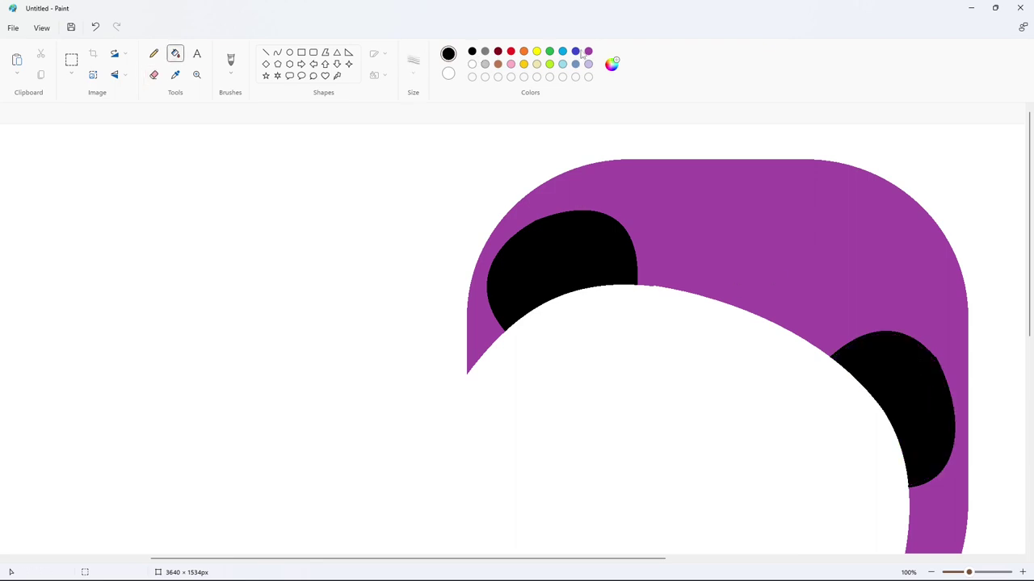
Smooth the kink in the right black patch's outer edge with a purple line
left_click(588, 51)
left_click(266, 53)
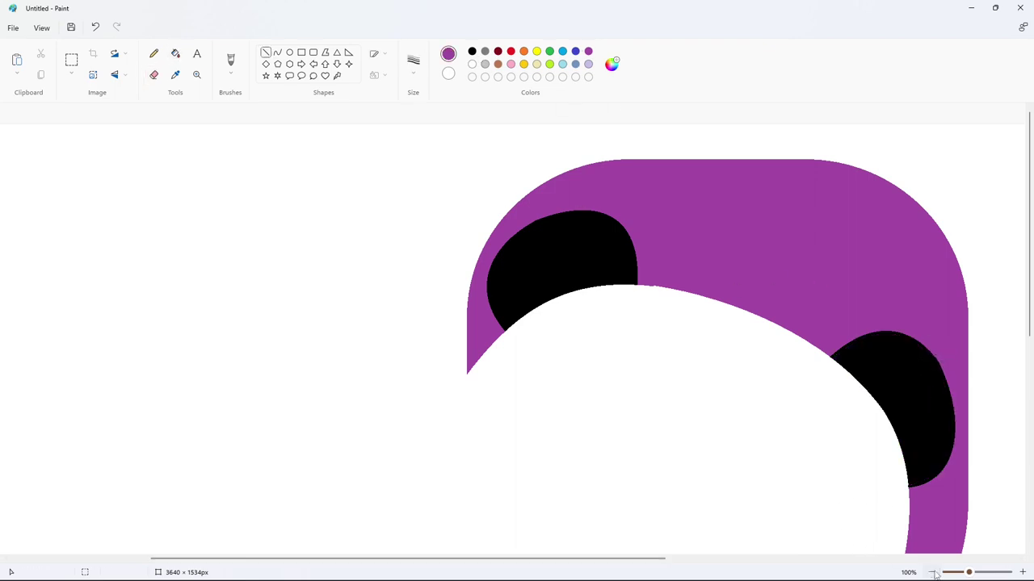
Draw a closed egg-shaped eye patch outline with black curves on the white face, below the left ear
left_click(931, 573)
left_click(278, 52)
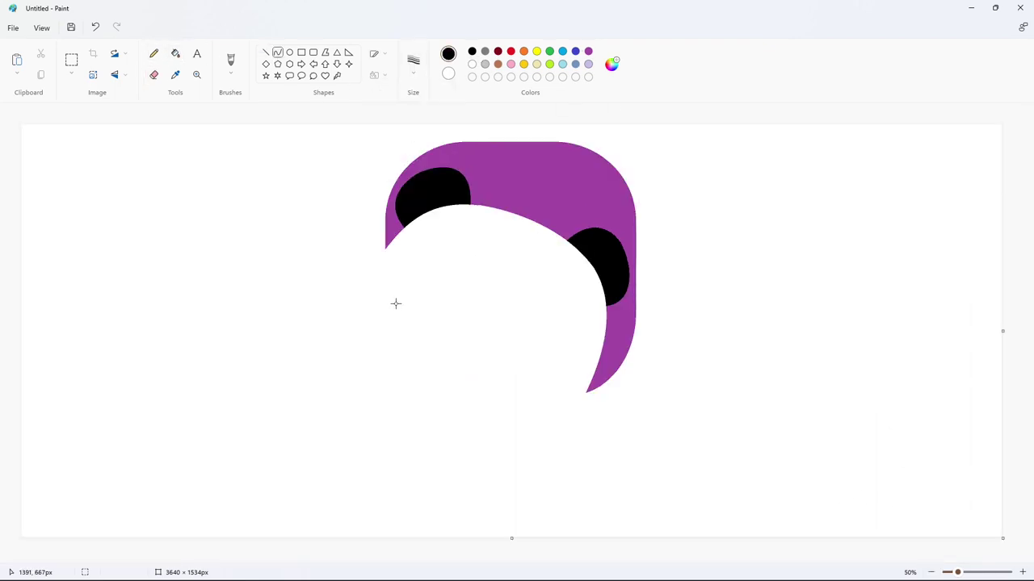
left_click_drag(396, 297, 474, 247)
mouse_move(427, 272)
left_mouse_down()
mouse_move(410, 249)
mouse_move(448, 223)
mouse_move(476, 265)
mouse_move(463, 322)
left_mouse_up()
left_click(554, 263)
left_click_drag(475, 281, 489, 260)
left_click_drag(485, 297, 486, 264)
left_click_drag(463, 322, 395, 336)
Fill the left eye patch black and trim its uneven corners with short white lines
left_click(175, 54)
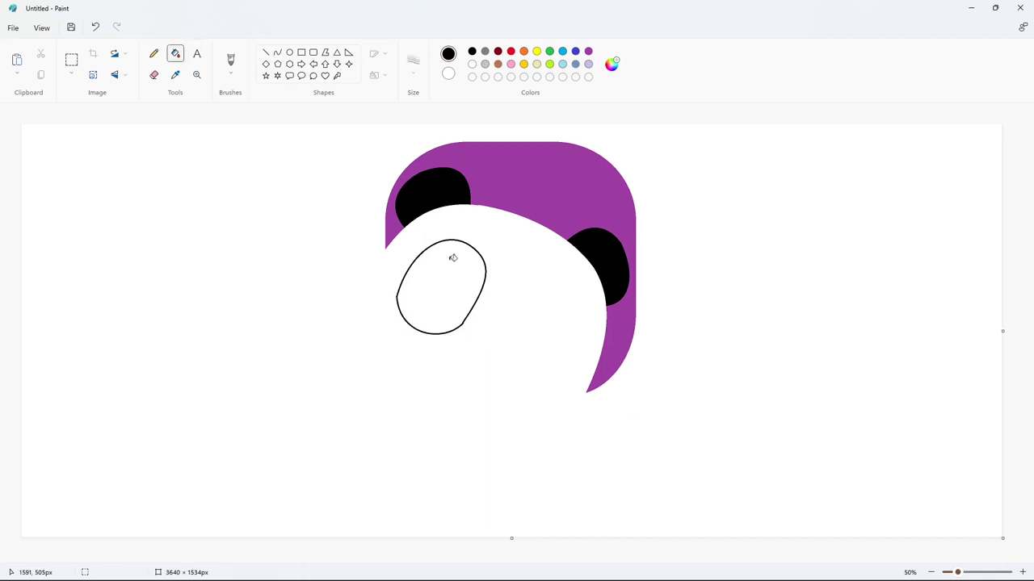
left_click(453, 257)
left_click(266, 52)
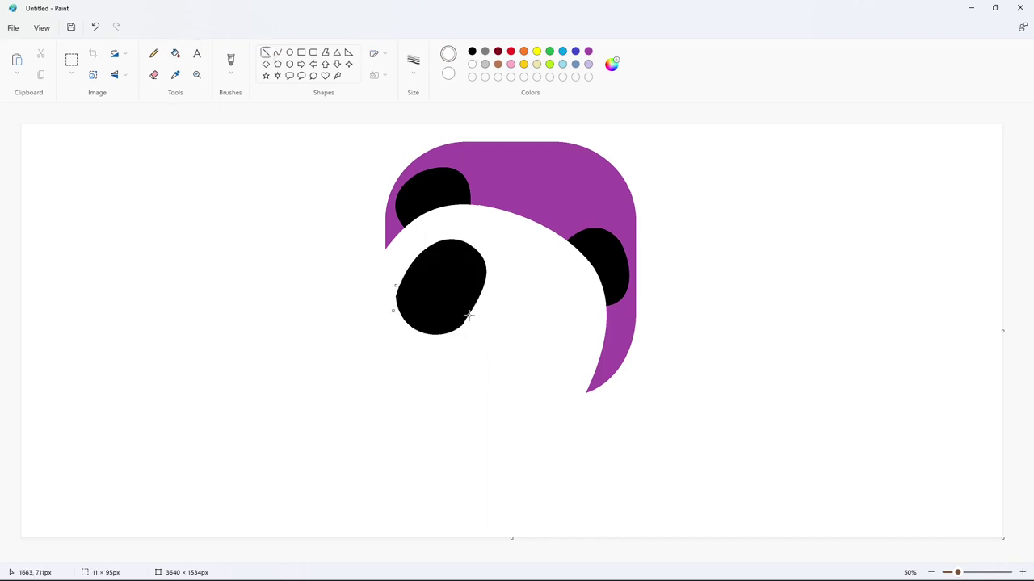
left_click(1022, 572)
left_click_drag(894, 533, 914, 510)
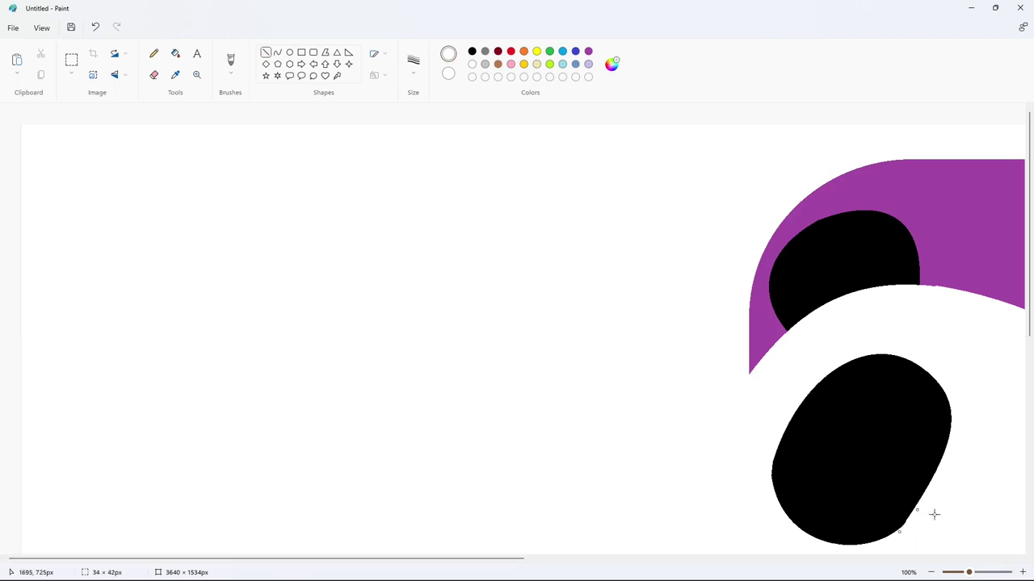
scroll(921, 559, "down", 2)
Recolour the left eye patch purple
left_click(588, 51)
left_click(176, 54)
left_click(455, 263)
Draw a small upright oval with black curves near the left eye patch's inner edge and fill it black
left_click(471, 50)
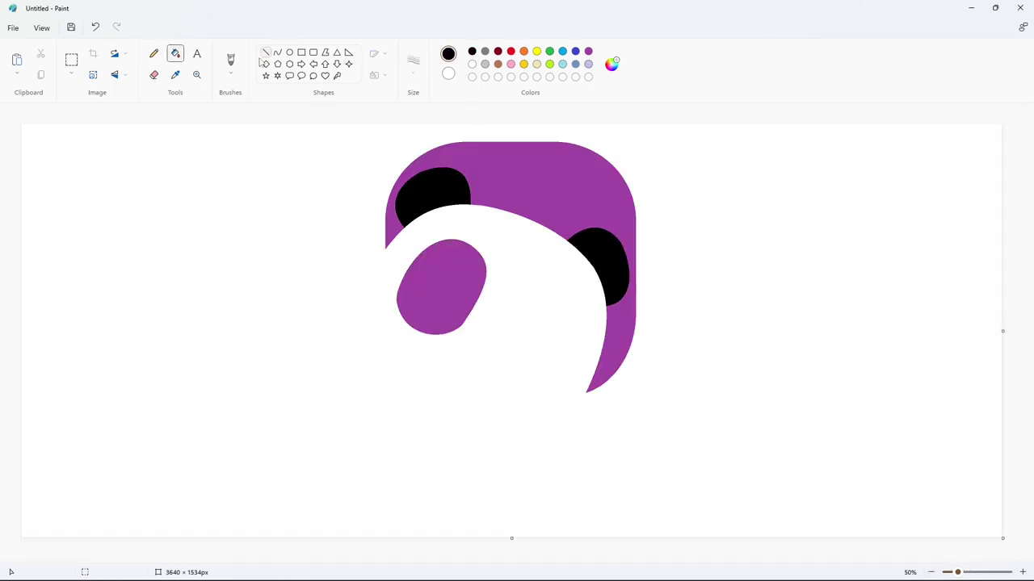
left_click(277, 52)
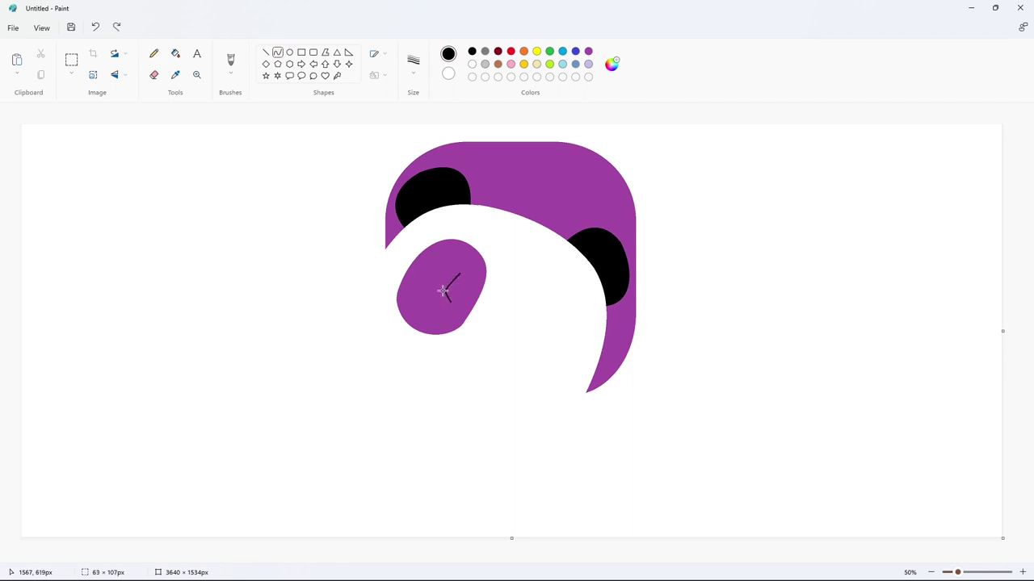
left_click_drag(465, 304, 467, 274)
left_click(547, 315)
left_click(1022, 572)
left_click_drag(519, 559, 746, 559)
left_click(176, 53)
left_click(457, 454)
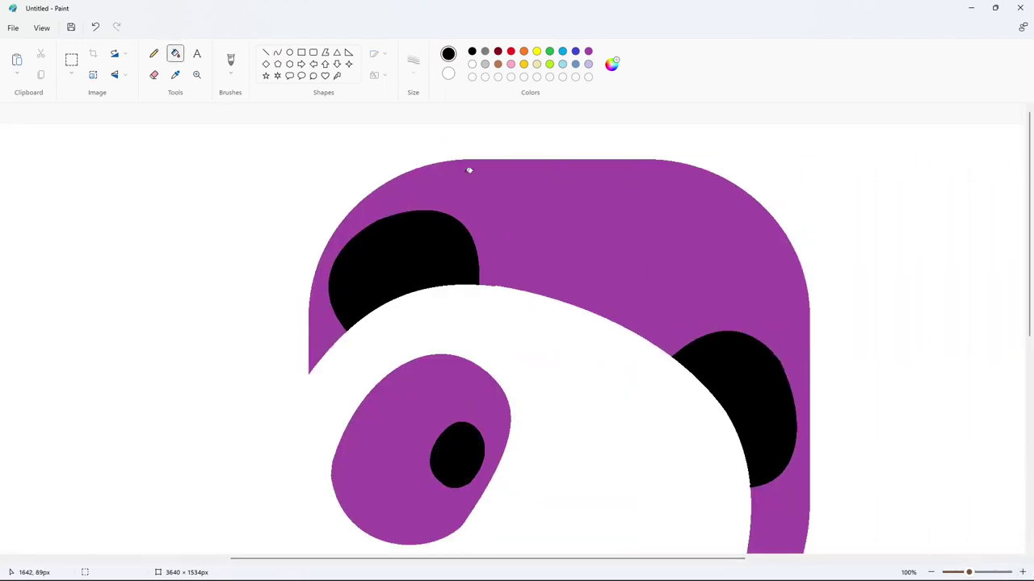
Refill the small oval white and the left eye patch around it black
scroll(469, 170, "down", 1)
left_click(459, 289)
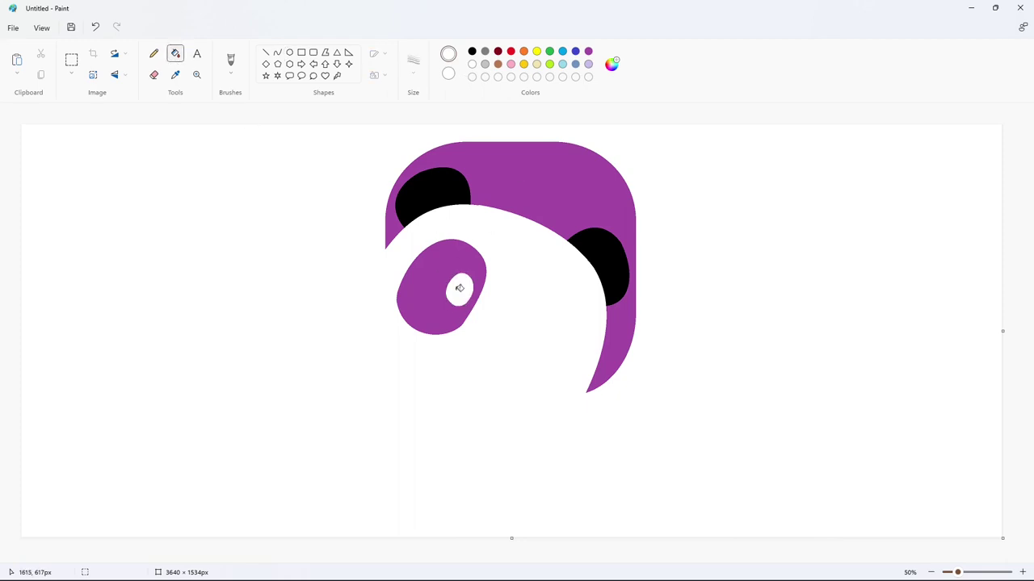
left_click(471, 51)
left_click(424, 303)
Draw a small circular pupil inside the left eye's white oval and fill it black
left_click(289, 51)
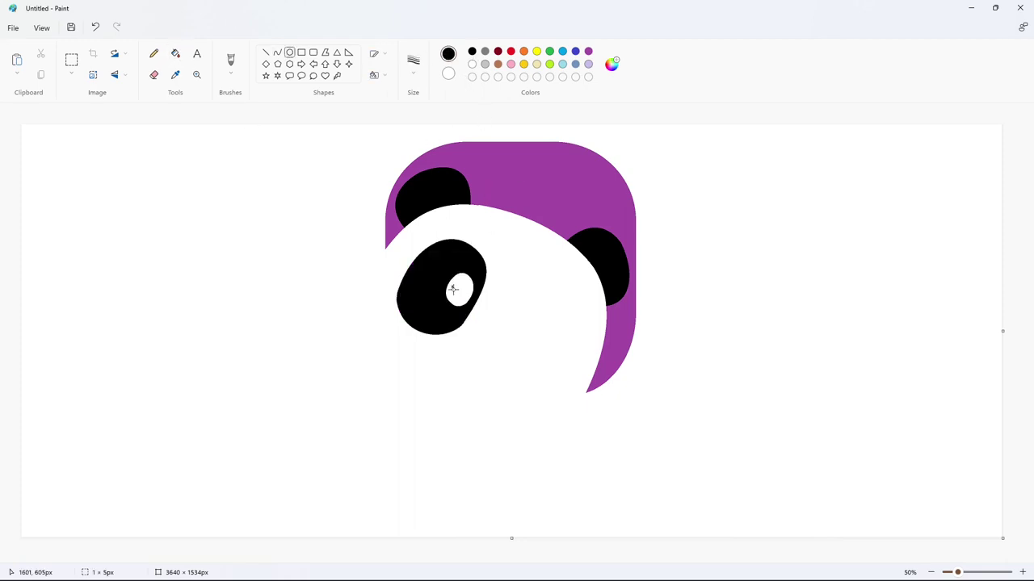
left_click(501, 302)
left_click(175, 53)
left_click(459, 290)
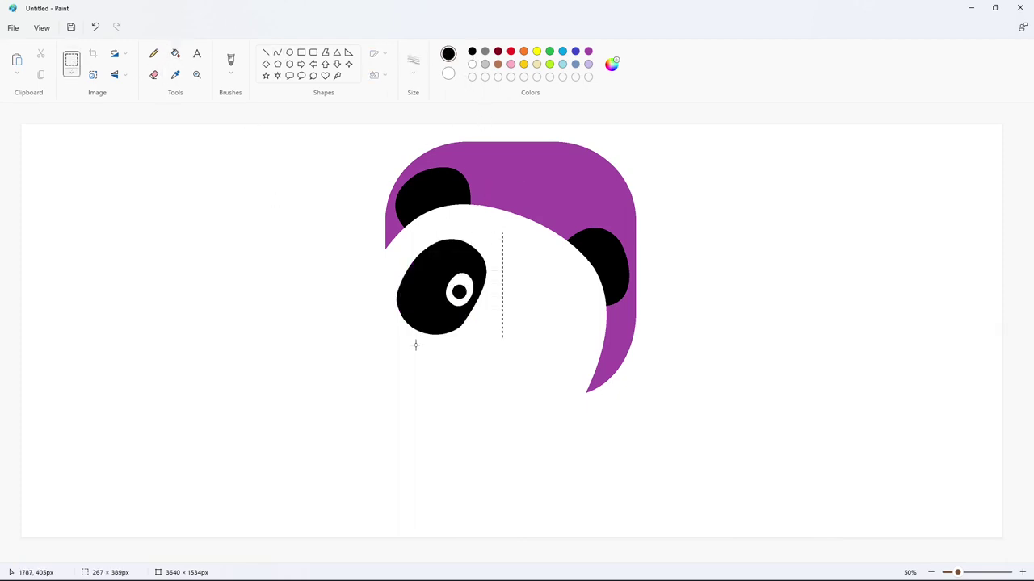
Place a copy of the left eye on the blank canvas left of the head, and clear its stray colour with white fill
left_click_drag(415, 345, 385, 362)
key("ctrl+c")
key("ctrl+v")
left_click_drag(95, 182, 136, 265)
left_click(175, 53)
left_click(471, 64)
left_click(66, 213)
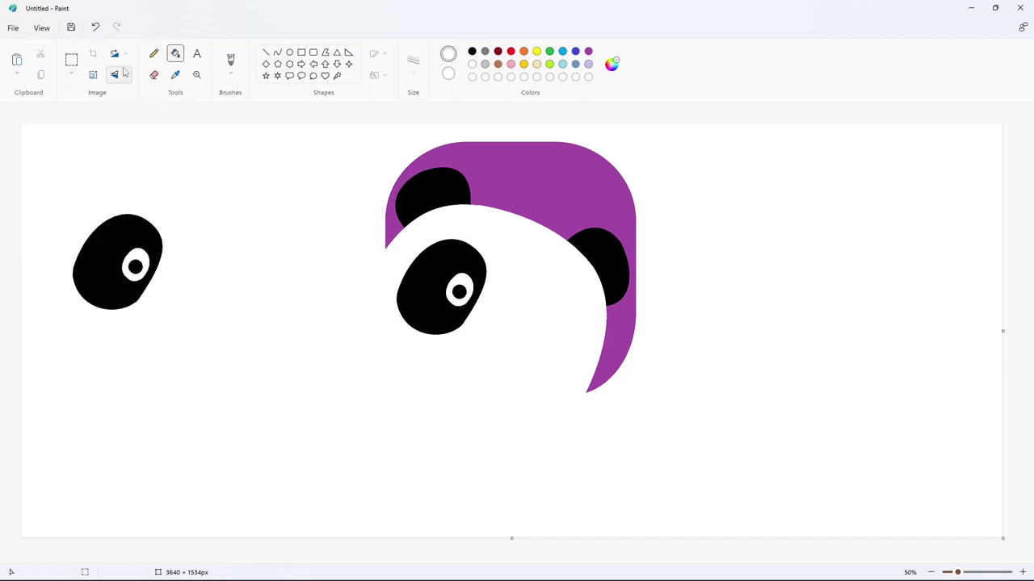
Try placing a copy of the clean eye on the right side of the face, flipped horizontally
left_click(71, 59)
left_click_drag(41, 158, 219, 374)
key("ctrl+c")
key("ctrl+v")
left_click_drag(121, 275, 557, 332)
left_click(123, 76)
left_click(118, 110)
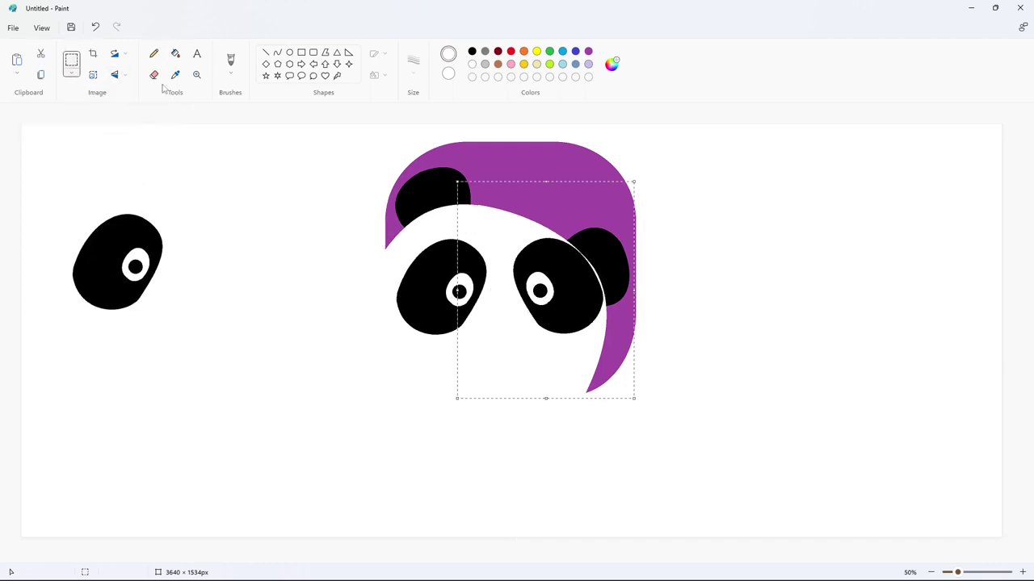
Try reorienting the pasted right eye with 90° rotations and with horizontal and vertical flips
left_click(124, 75)
left_click(125, 54)
left_click(125, 54)
left_click(125, 72)
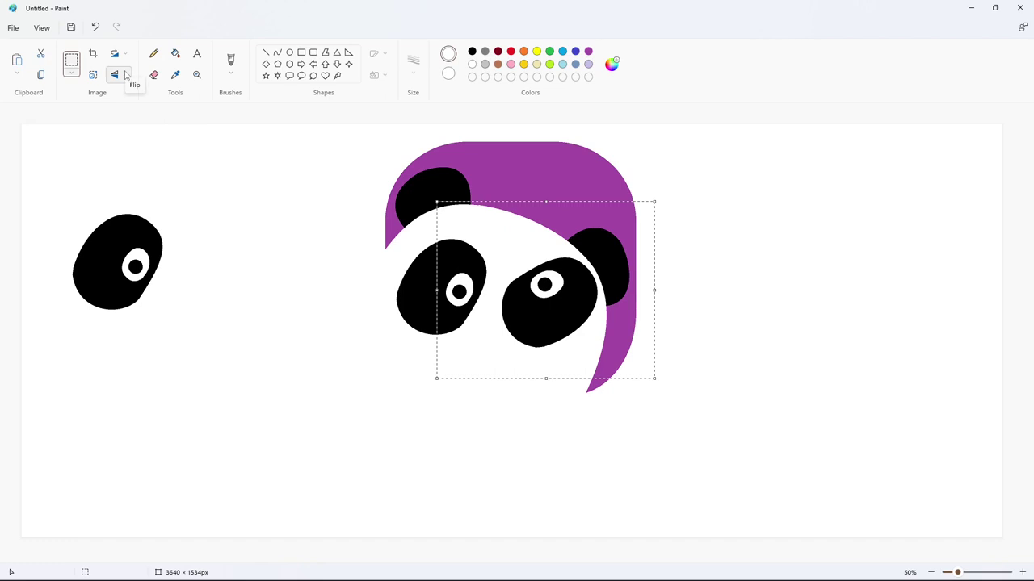
left_click(125, 74)
left_click(129, 110)
left_click(126, 74)
left_click(122, 94)
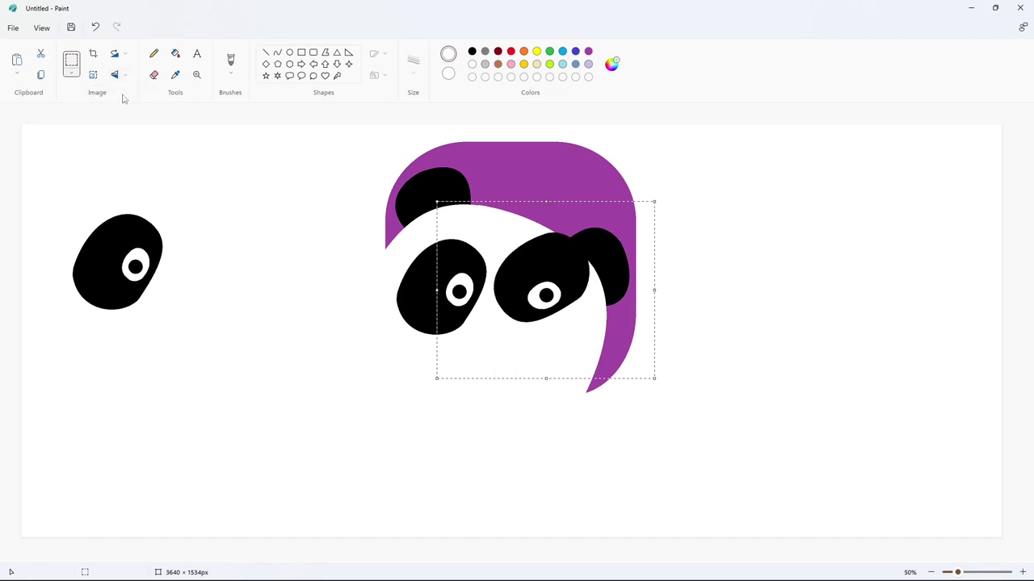
left_click(115, 54)
left_click(125, 69)
Try further flips and 90° left and right rotations of the pasted right eye, and undo its placement
left_click(123, 75)
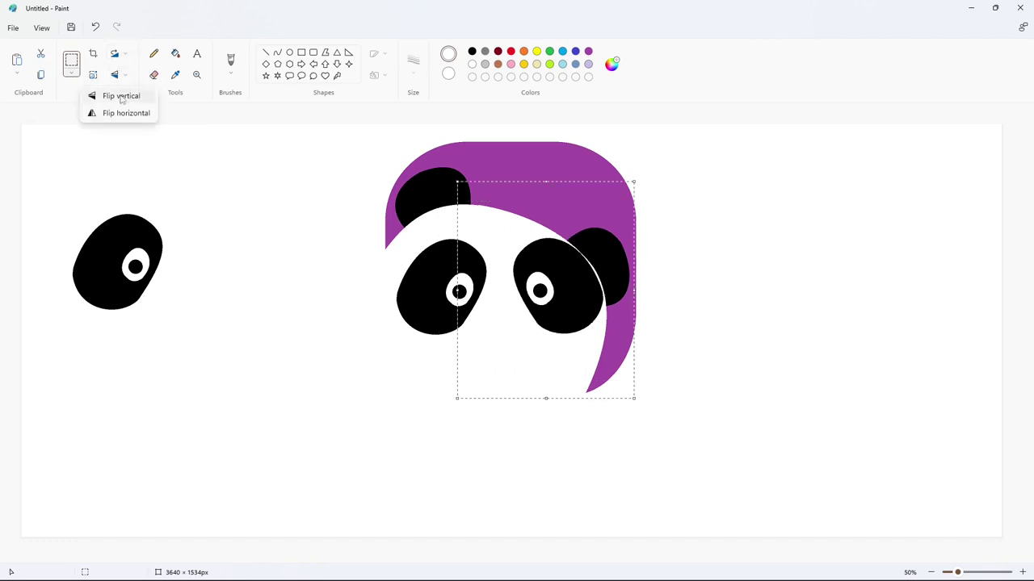
left_click(126, 113)
left_click(115, 54)
left_click(122, 89)
left_click(123, 74)
left_click(123, 95)
left_click(116, 54)
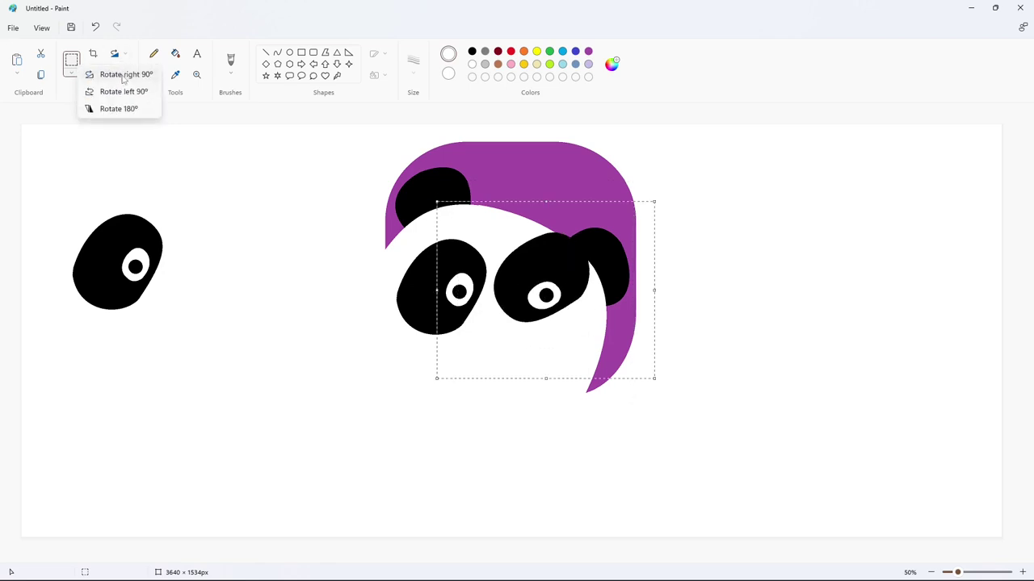
left_click(121, 74)
left_click(116, 54)
left_click(121, 89)
left_click(123, 74)
left_click(126, 113)
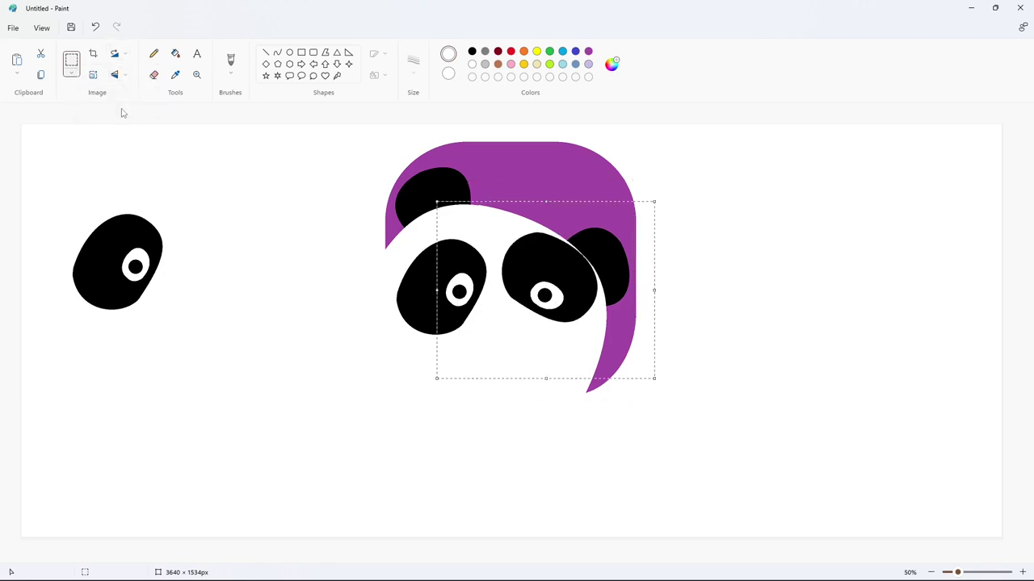
key("ctrl+z")
Try another copy of the eye beside the head, rotated 90° left and flipped horizontally
key("ctrl+v")
left_click_drag(161, 220, 343, 292)
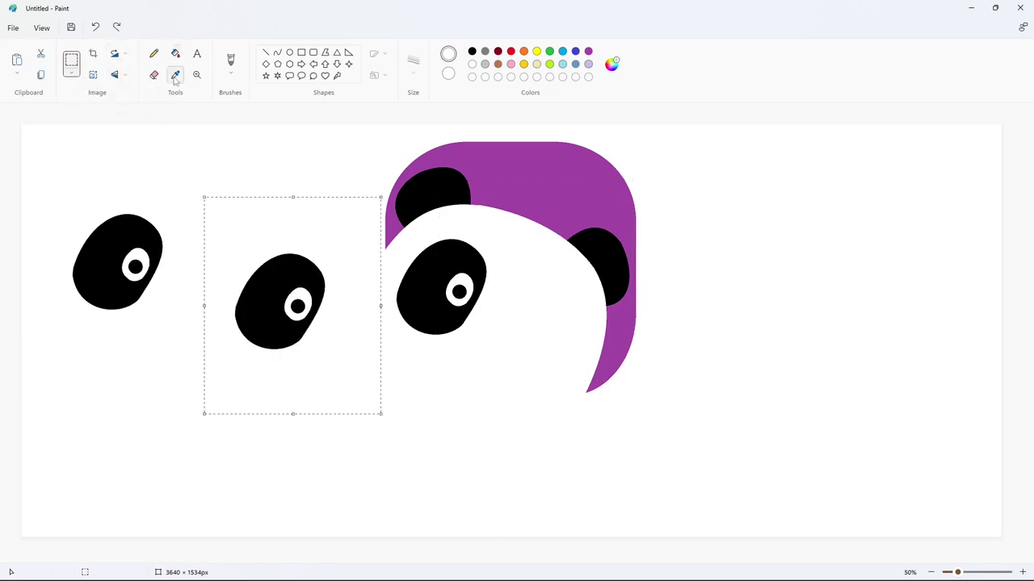
left_click(123, 75)
left_click(124, 58)
left_click(121, 93)
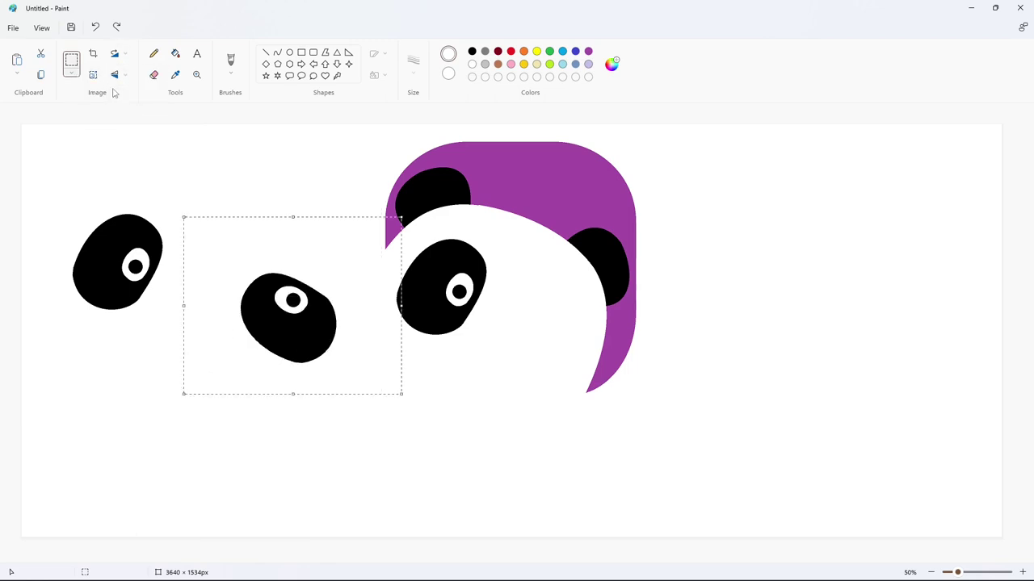
left_click(121, 75)
left_click(121, 111)
Try moving the pasted eye copy further left and reorienting it with vertical and horizontal flips and a rotation
left_click_drag(349, 321, 268, 288)
left_click(123, 75)
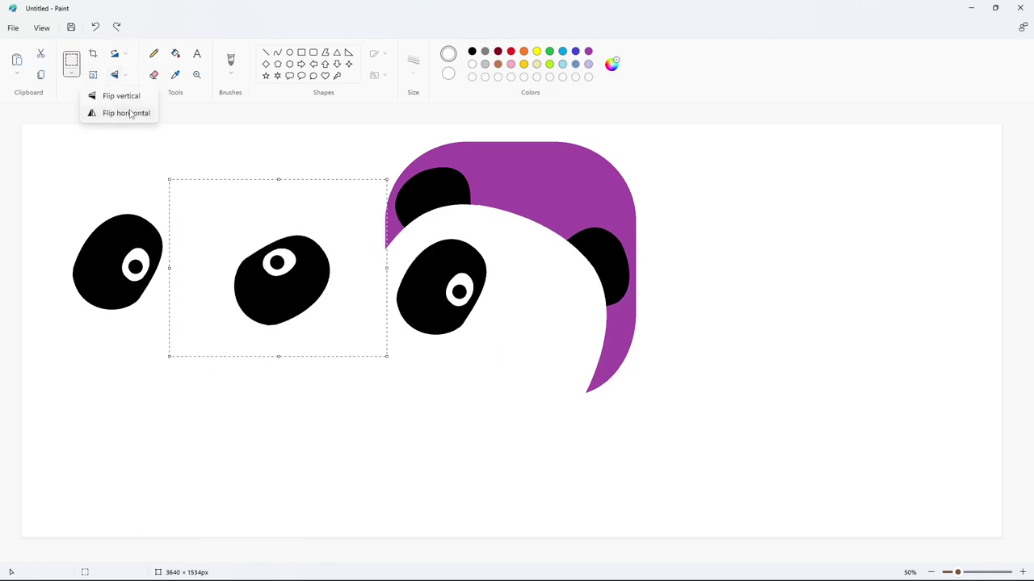
left_click(129, 96)
left_click(125, 75)
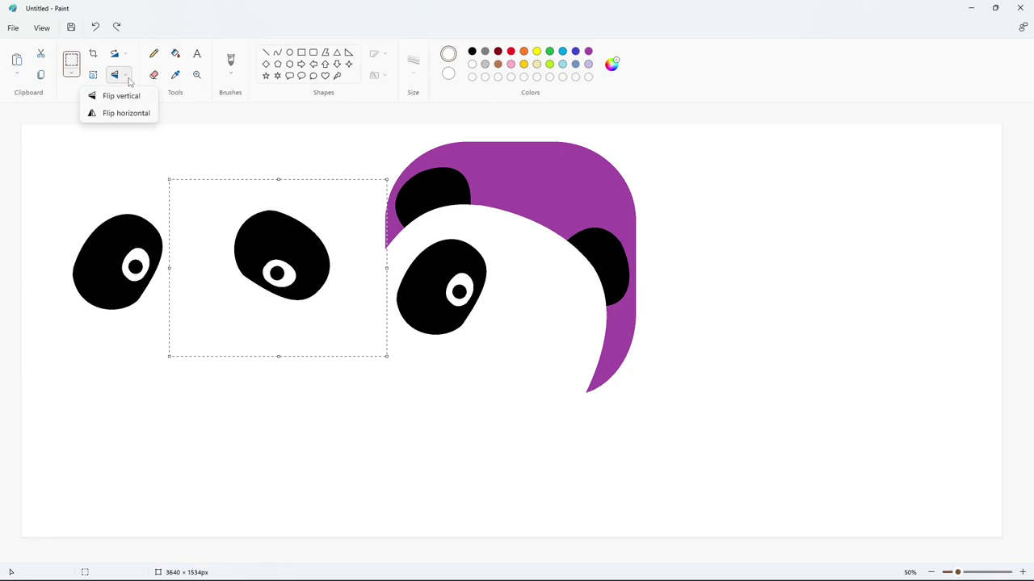
left_click(115, 53)
left_click(124, 79)
left_click_drag(285, 275, 233, 277)
left_click(125, 74)
left_click(134, 112)
Try more vertical and horizontal flips on the pasted eye copy, and undo its placement
left_click(119, 77)
left_click(121, 76)
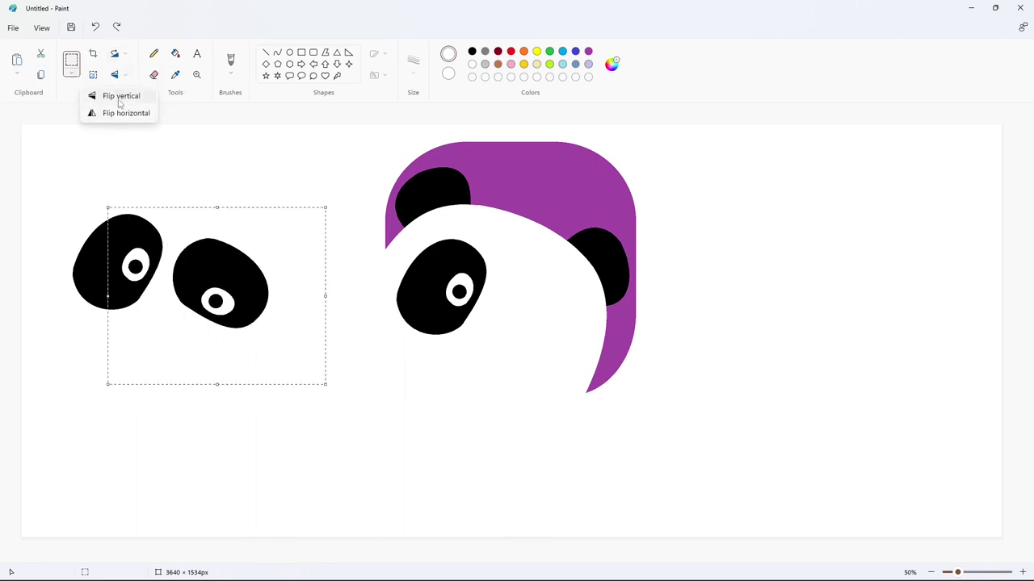
left_click(119, 97)
left_click(121, 75)
left_click(120, 97)
left_click(121, 75)
left_click(119, 112)
left_click(252, 179)
key("ctrl+z")
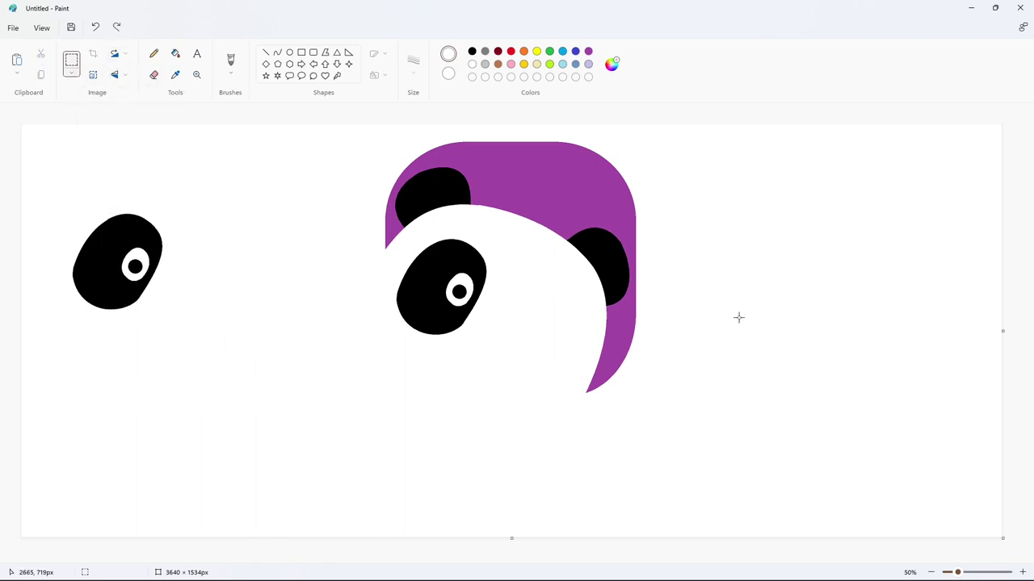
Draw a closed, upright egg-shaped outline with black curves for the right eye patch
left_click(277, 52)
left_click_drag(521, 366, 576, 360)
left_click_drag(569, 296, 529, 274)
left_click_drag(555, 285, 515, 371)
left_click_drag(523, 306, 500, 295)
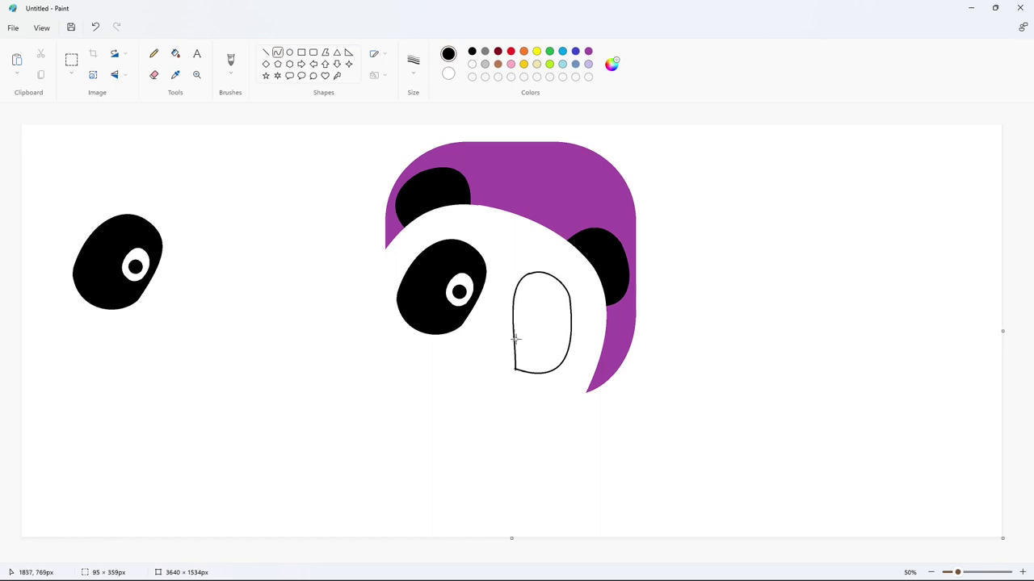
left_click_drag(514, 340, 475, 353)
left_click(676, 404)
Fill the right eye patch black and smooth the kink in its upper edge with a short line
left_click(177, 56)
left_click(533, 323)
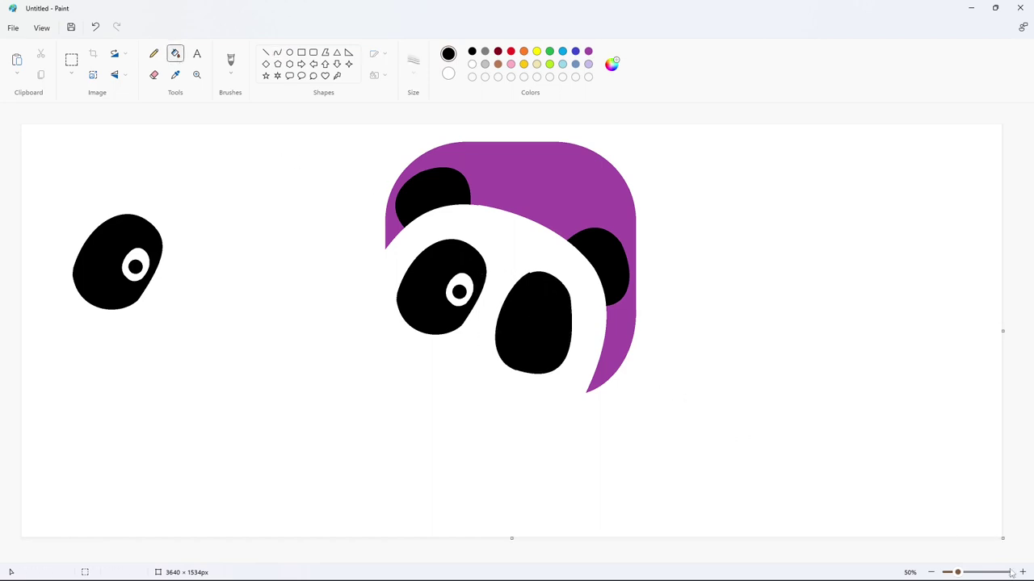
scroll(557, 323, "up", 2)
left_click(266, 51)
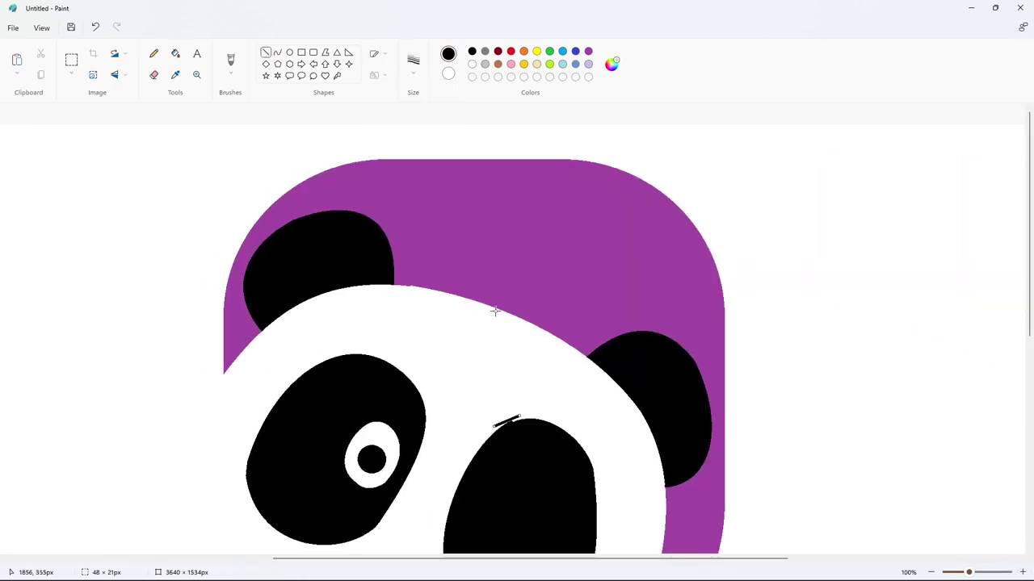
left_click(549, 369)
left_click(931, 573)
Recolour the right eye patch purple
left_click(277, 53)
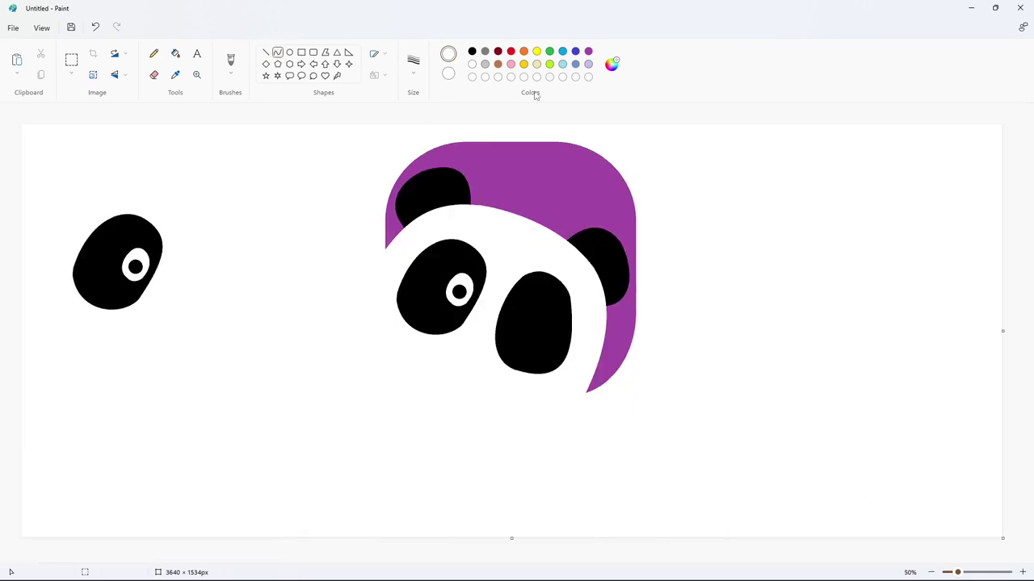
left_click(588, 51)
left_click(175, 54)
left_click(535, 306)
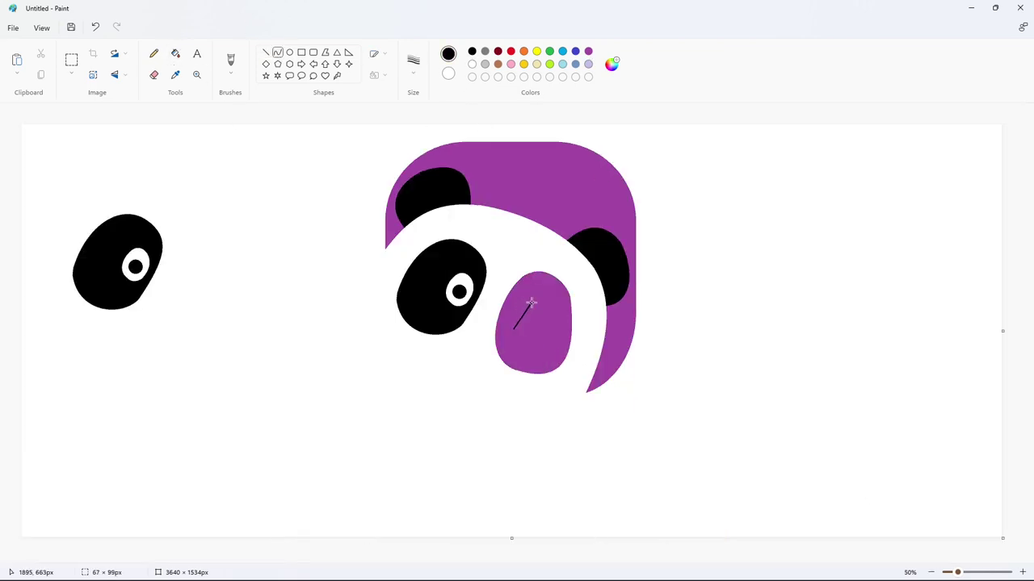
Draw a small oval with black curves near the right eye patch's inner edge and fill it black
mouse_move(518, 326)
left_mouse_down()
mouse_move(530, 301)
mouse_move(537, 323)
mouse_move(522, 312)
mouse_move(540, 315)
mouse_move(511, 299)
left_mouse_up()
left_click(506, 317)
left_click(175, 54)
left_click(520, 314)
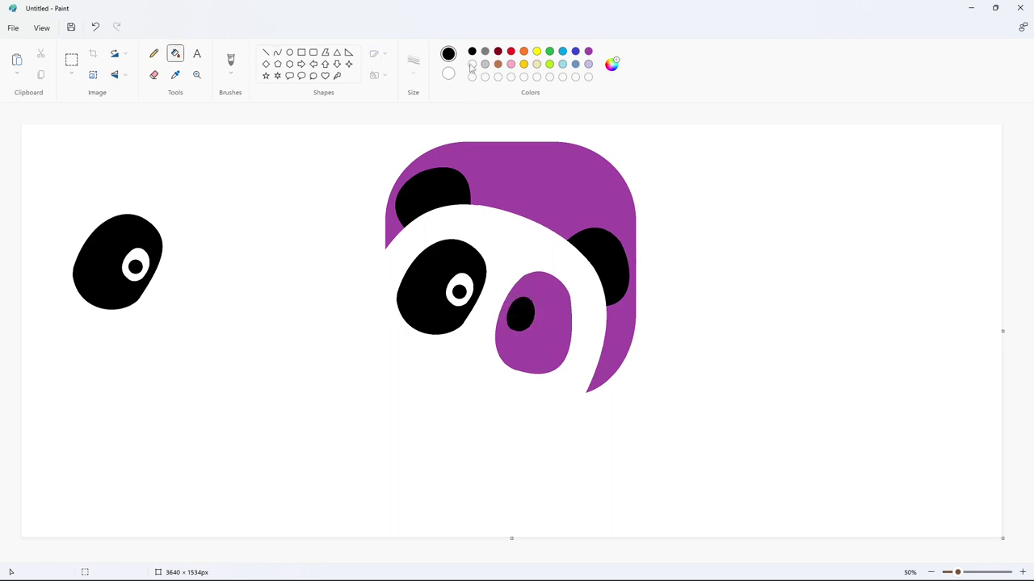
Refill the right eye's small oval white and smooth its edge with short straight lines
left_click(471, 65)
left_click(520, 314)
left_click(1022, 572)
left_click_drag(498, 559, 700, 561)
left_click(265, 53)
scroll(611, 421, "down", 3)
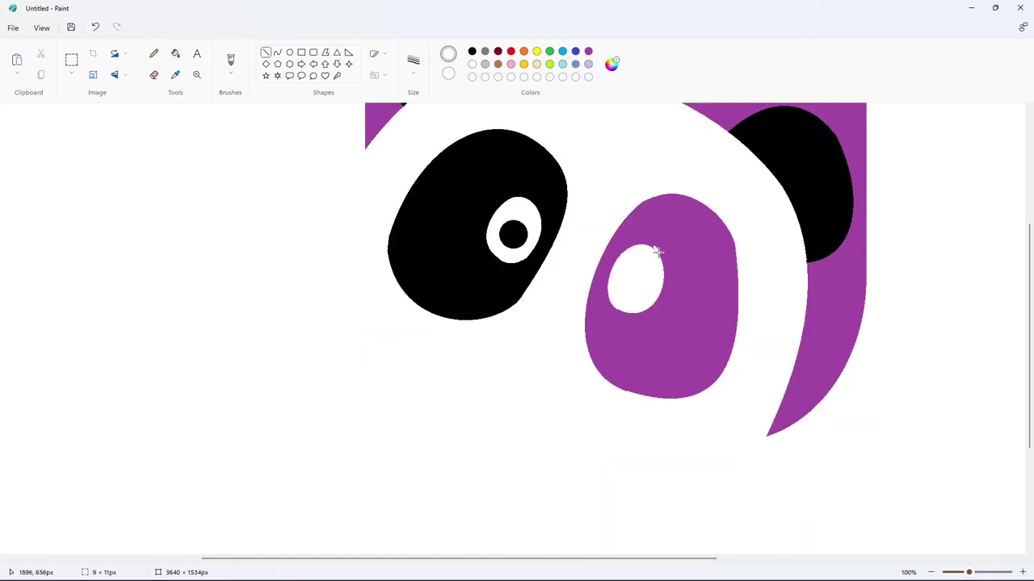
left_click(697, 249)
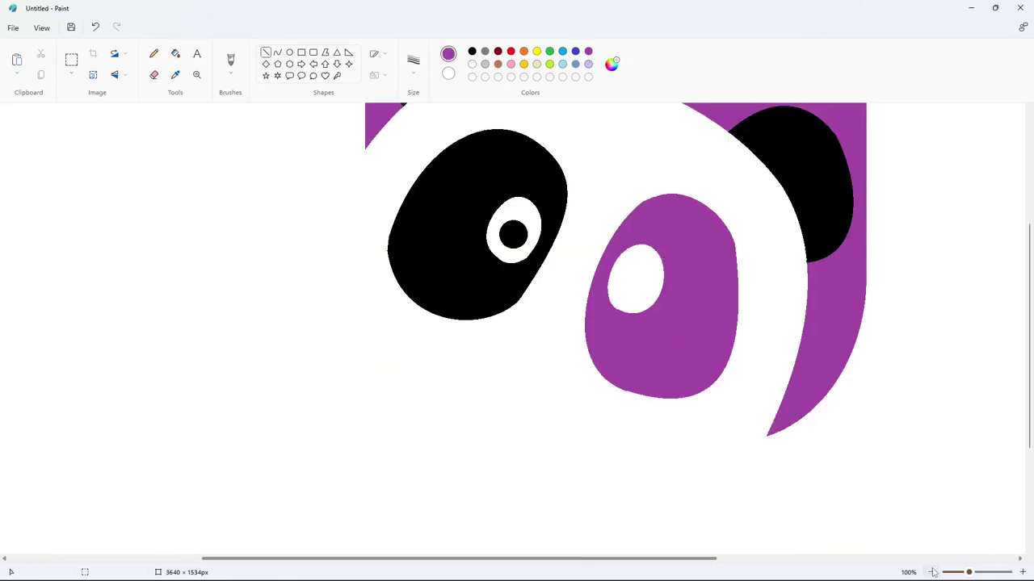
left_click(931, 571)
Add a small black circular pupil to the right eye's white oval, and refill the surrounding patch black
left_click(290, 53)
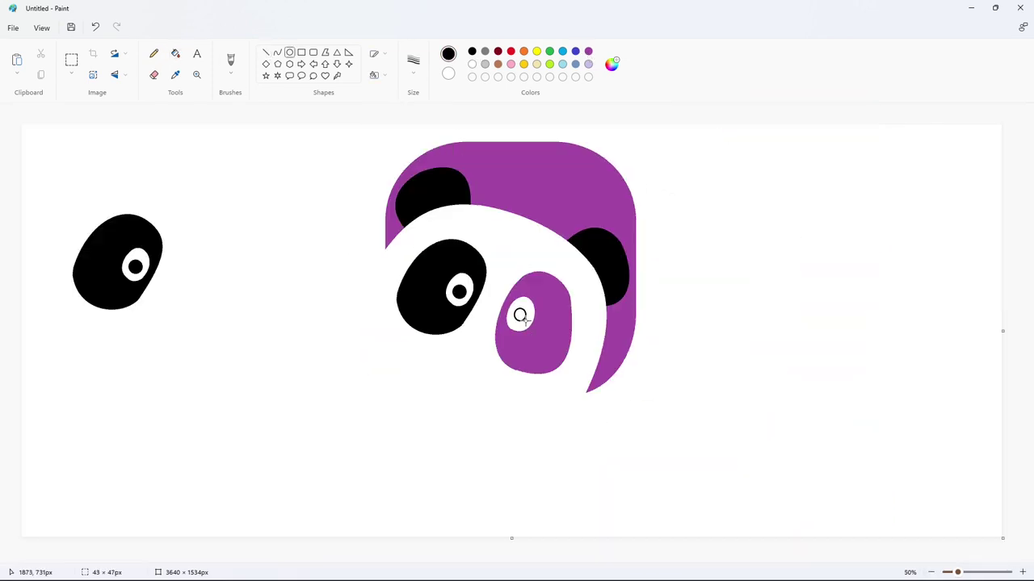
left_click(175, 53)
left_click(552, 303)
Draw a small nose outline with black curves between and below the eyes, and fill it black
left_click(278, 53)
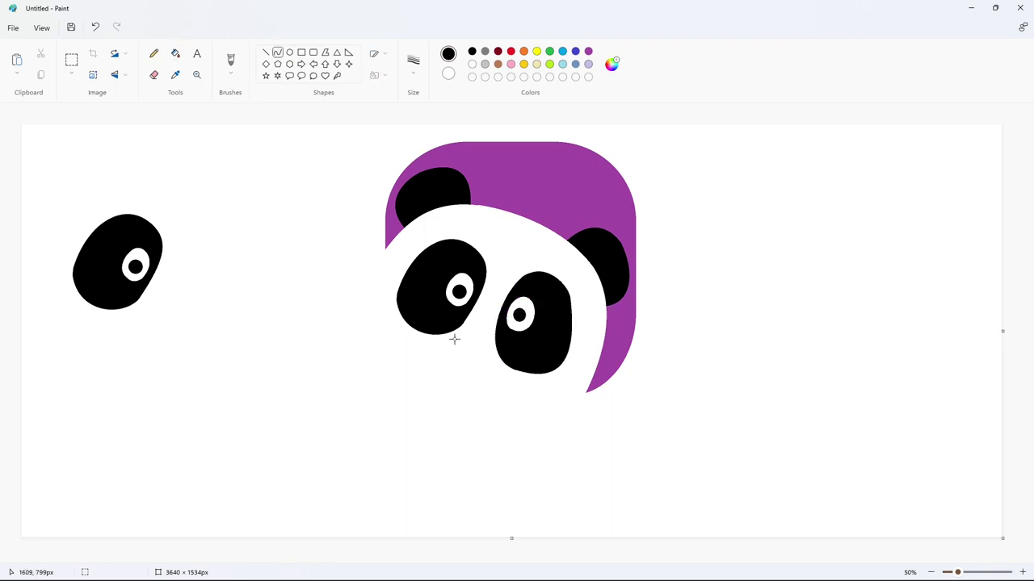
left_click_drag(483, 354, 487, 354)
mouse_move(470, 346)
left_mouse_down()
mouse_move(475, 340)
mouse_move(445, 350)
mouse_move(471, 374)
left_mouse_up()
left_click(643, 403)
left_click(175, 54)
left_click(470, 353)
Round off the nose's pointed corners with short white lines
left_click(1022, 571)
scroll(612, 519, "right", 5)
scroll(689, 457, "down", 2)
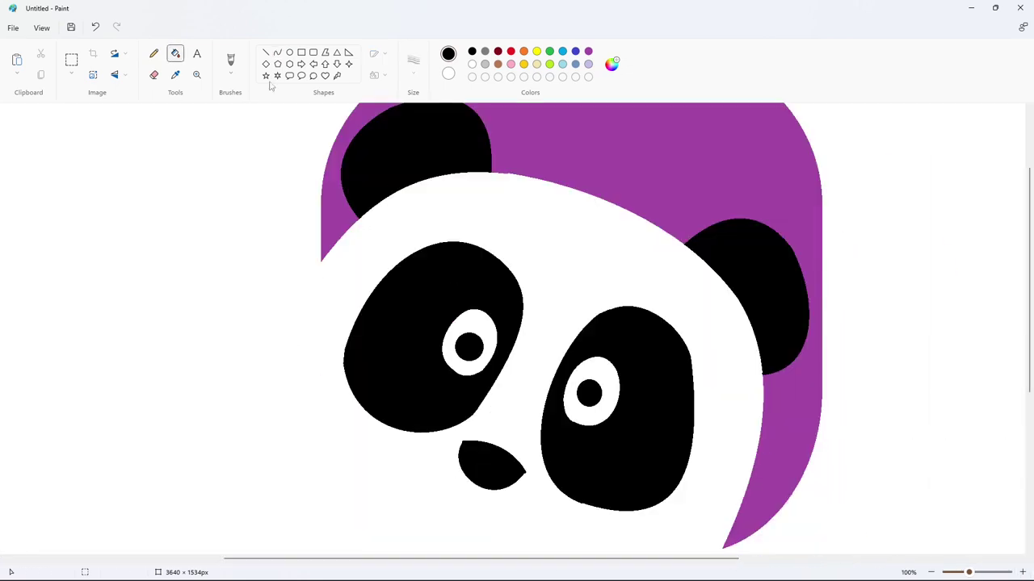
left_click(265, 52)
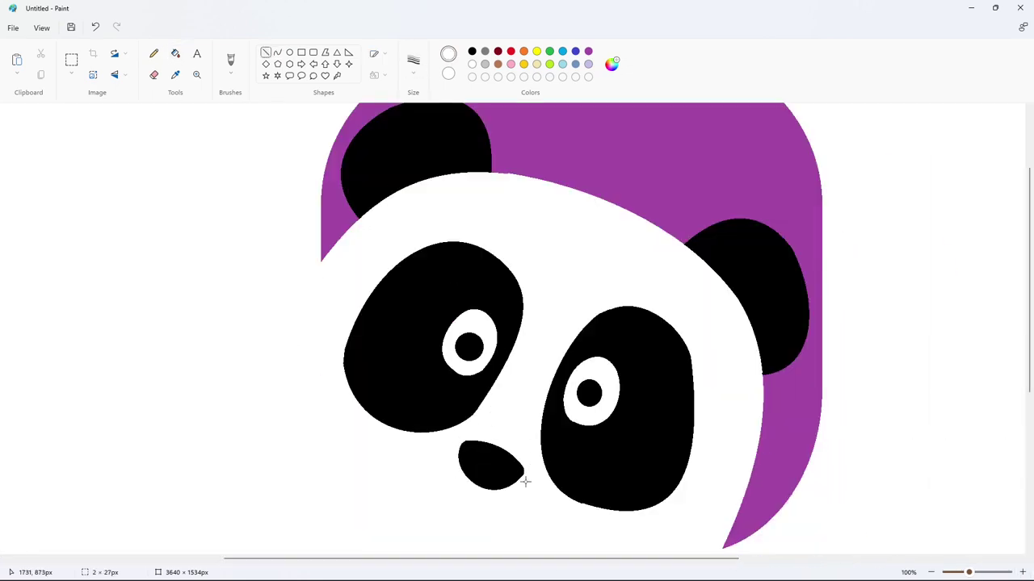
Draw a black smile curve about 281 px wide below the nose and thicken its line
scroll(807, 466, "down", 1)
mouse_move(428, 346)
left_mouse_down()
mouse_move(501, 376)
mouse_move(464, 377)
mouse_move(477, 400)
left_mouse_up()
key("ctrl+plus")
key("ctrl+plus")
key("ctrl+plus")
key("ctrl+plus")
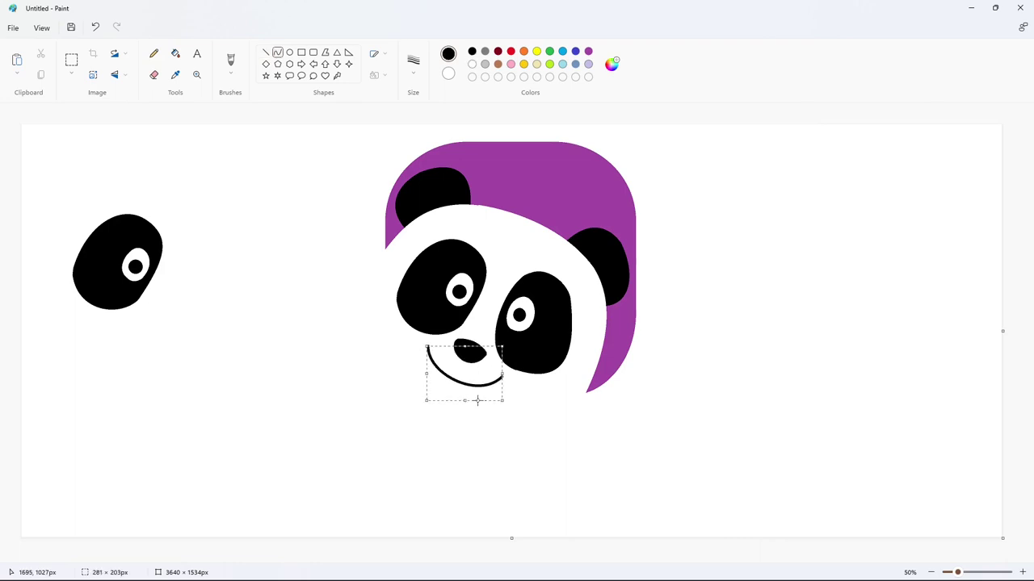
left_click(531, 448)
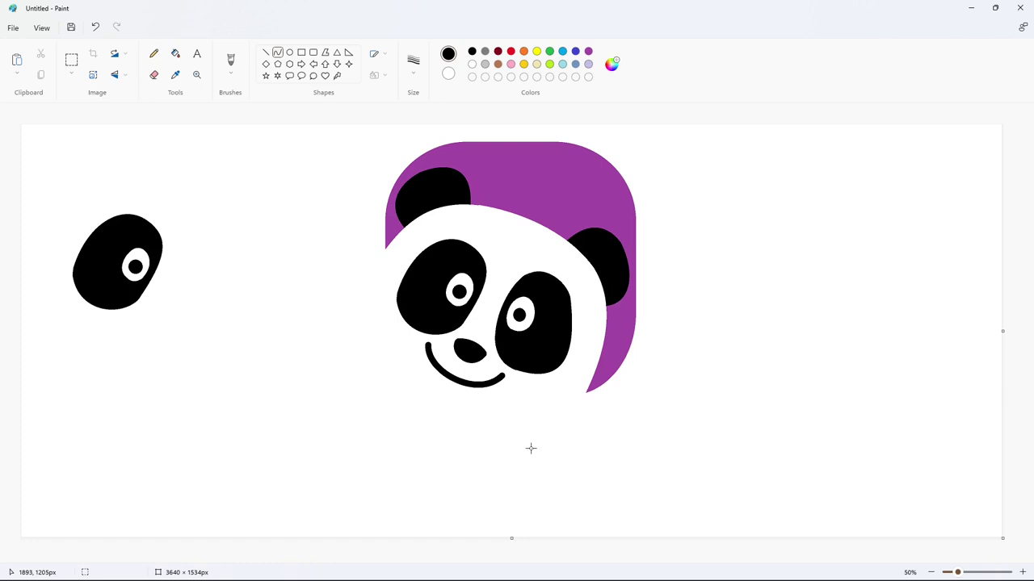
Erase the spare eye beside the panda by filling its black patch and pupil with white
left_click(175, 53)
left_click(121, 242)
left_click(135, 266)
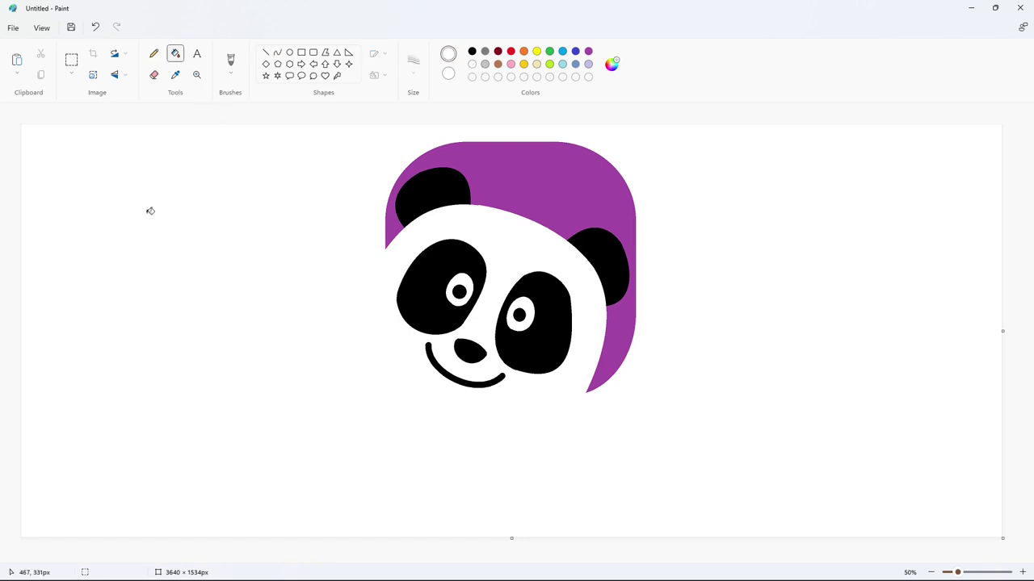
Add the black text "CANAL" in Helvetica Rounded below the panda, starting at the purple square's left edge
left_click(197, 53)
left_click(471, 52)
left_click(416, 115)
scroll(383, 192, "up", 4)
scroll(385, 194, "up", 3)
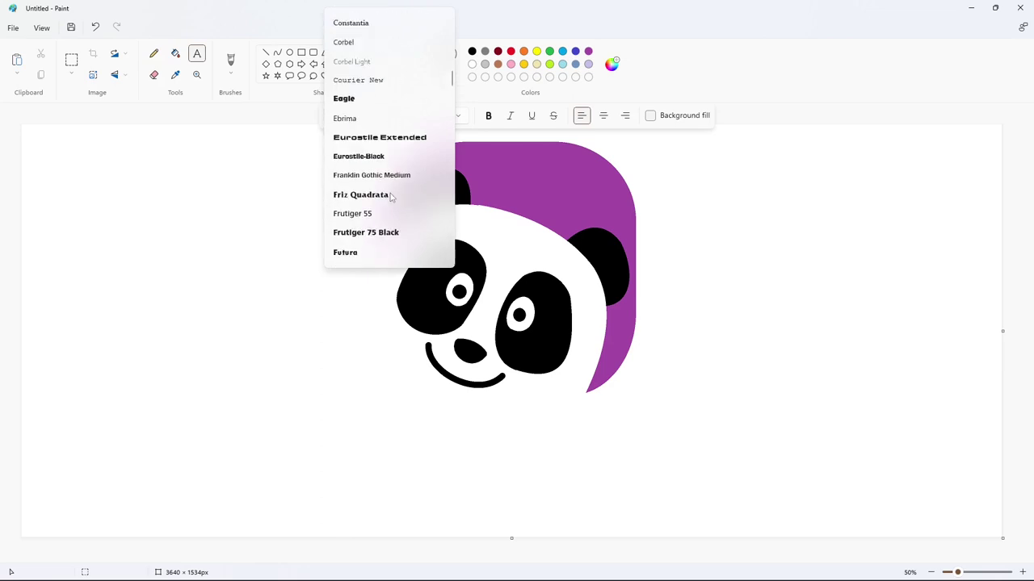
scroll(391, 198, "down", 4)
left_click(379, 226)
left_click(399, 397)
type("CANAL")
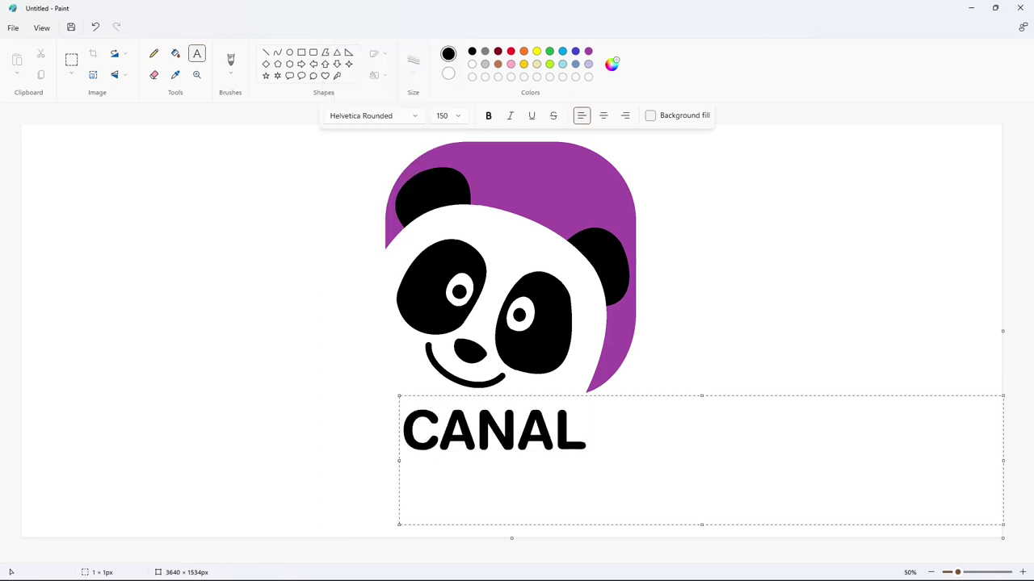
left_click_drag(398, 396, 386, 387)
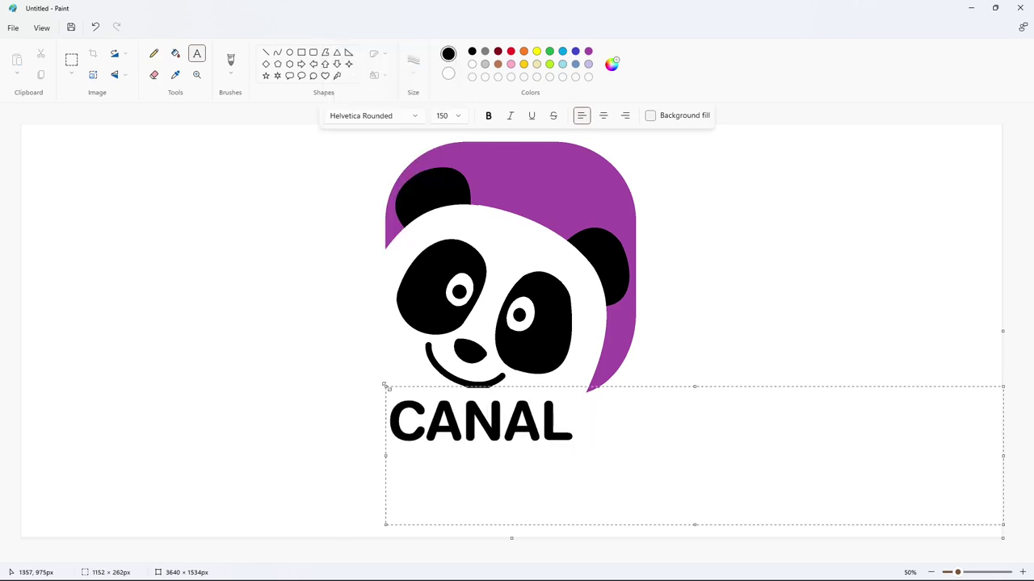
Set the CANAL text size to 120 and commit the text to the canvas
key("shift+Left")
key("shift+Left")
key("shift+Left")
key("shift+Left")
key("shift+Left")
left_click(460, 117)
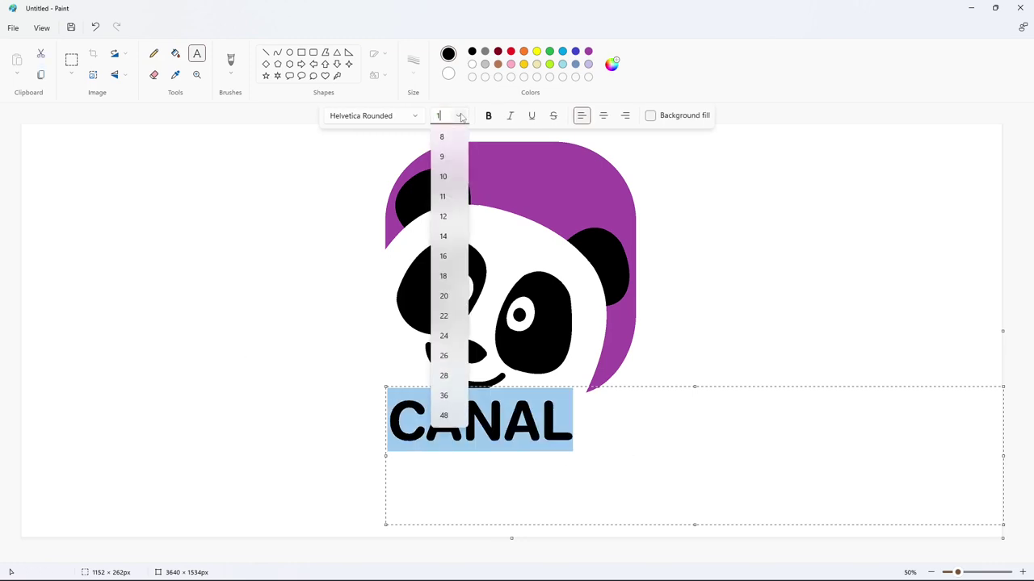
left_click(460, 117)
left_click(460, 116)
type("120")
mouse_move(386, 387)
left_mouse_down()
mouse_move(384, 220)
mouse_move(369, 431)
mouse_move(547, 511)
left_mouse_up()
left_click(115, 156)
Reposition a pasted selection of the word CANAL below the panda's smile, aligned with the purple square's left edge
left_click(71, 59)
key("ctrl+c")
key("ctrl+v")
key("ctrl+z")
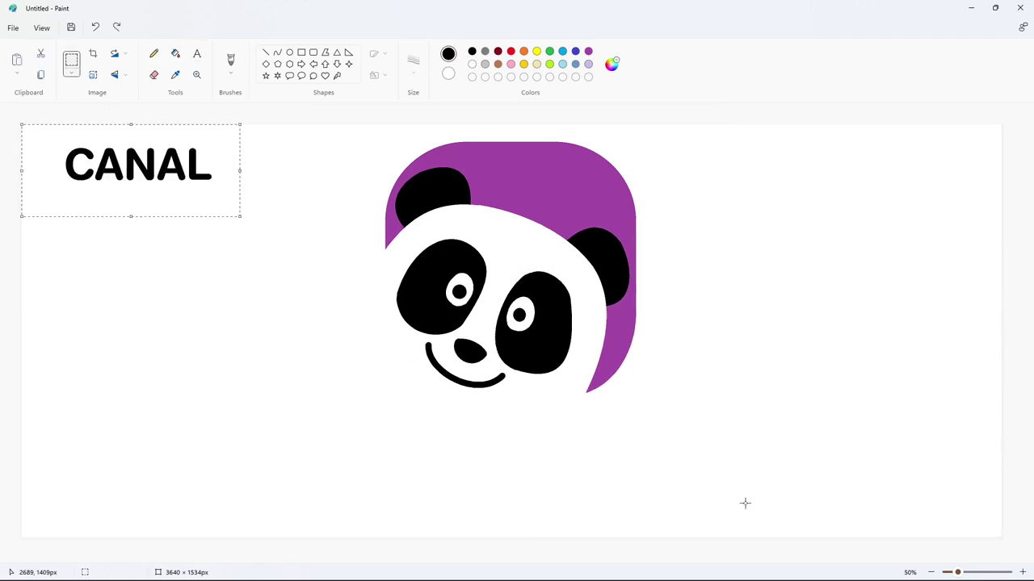
left_click_drag(155, 155, 474, 238)
key("Down")
key("Down")
key("Down")
key("Down")
key("Down")
key("Down")
key("Down")
key("Down")
key("Down")
key("Down")
key("Down")
key("Down")
key("Down")
key("Down")
key("Down")
key("Down")
key("Down")
key("Down")
key("Down")
key("Down")
key("Down")
key("Down")
key("Down")
key("Down")
key("Down")
key("Down")
key("Down")
key("Down")
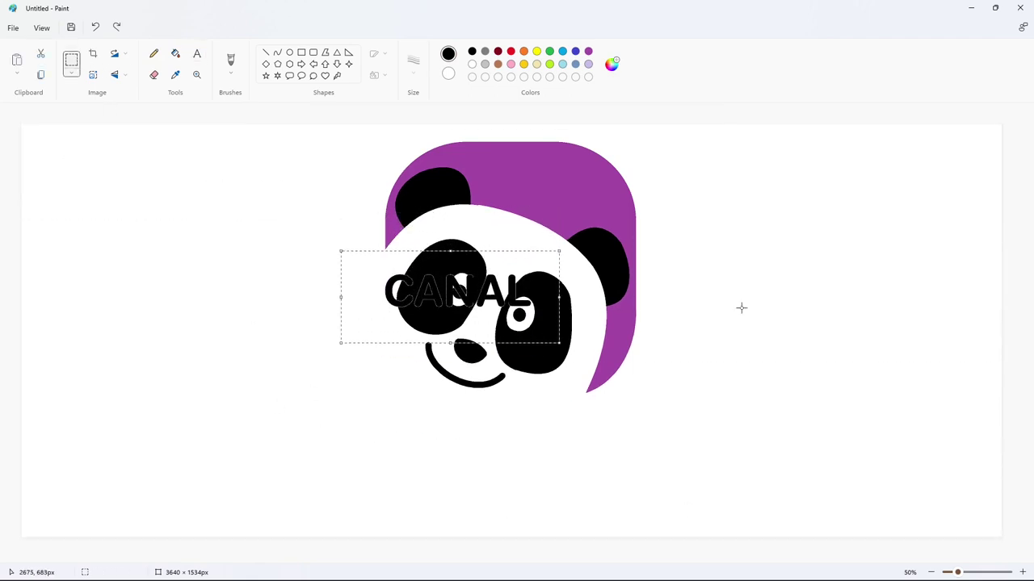
key("Down")
key("Down")
key("Down")
key("Down")
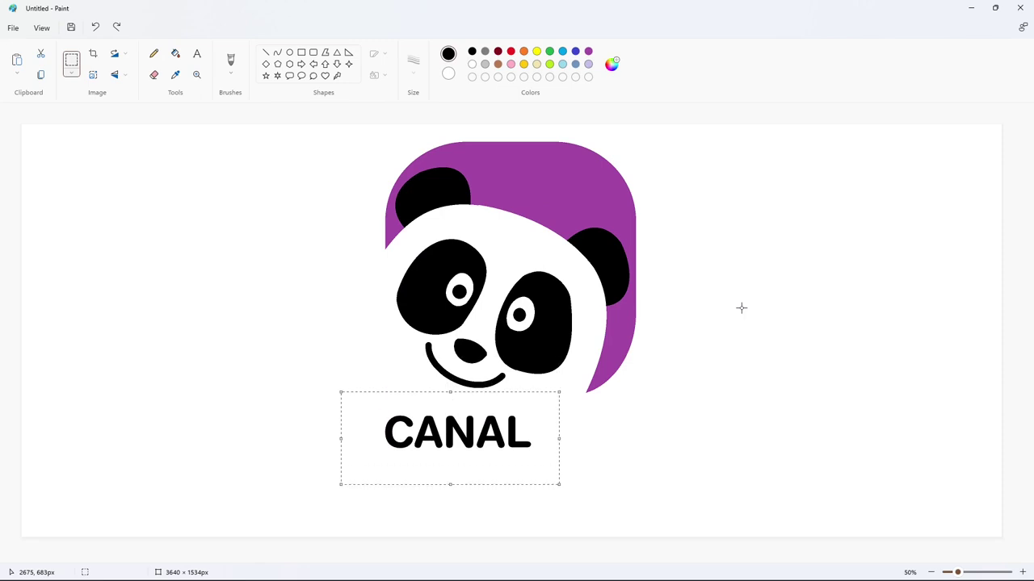
left_click(512, 217)
Add the black text "PANDA" in Insaniburger beneath CANAL and set its size to 150
left_click(196, 53)
left_click(387, 115)
left_click(356, 175)
left_click(353, 450)
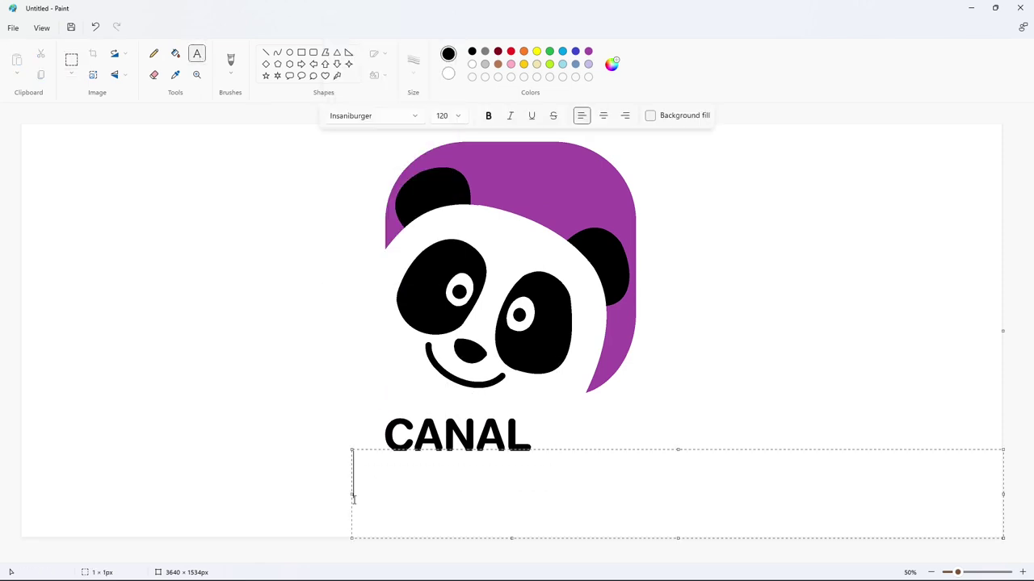
type("PANDA")
key("ctrl+a")
left_click(458, 115)
type("150")
key("Return")
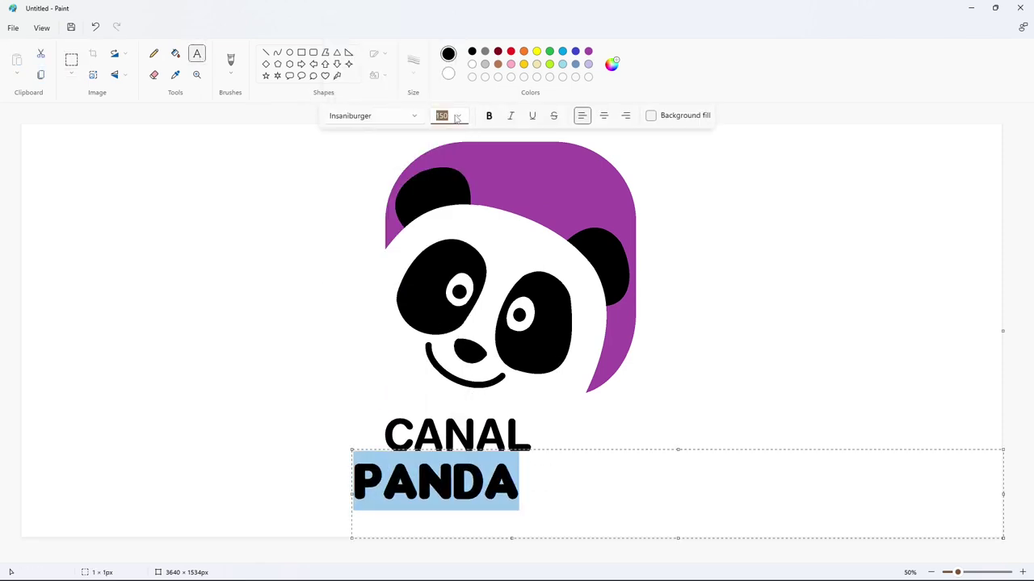
Enlarge the PANDA text to size 230 and place it in the empty area right of CANAL, with a gap after the P
left_click(459, 117)
type("200")
key("Return")
left_click_drag(352, 449, 701, 475)
left_click(458, 116)
type("230")
key("Return")
left_click(425, 482)
left_click(71, 60)
left_click(285, 149)
Erase the separated P with a white fill and cover its remains with a solid white rectangle without an outline
left_click(175, 54)
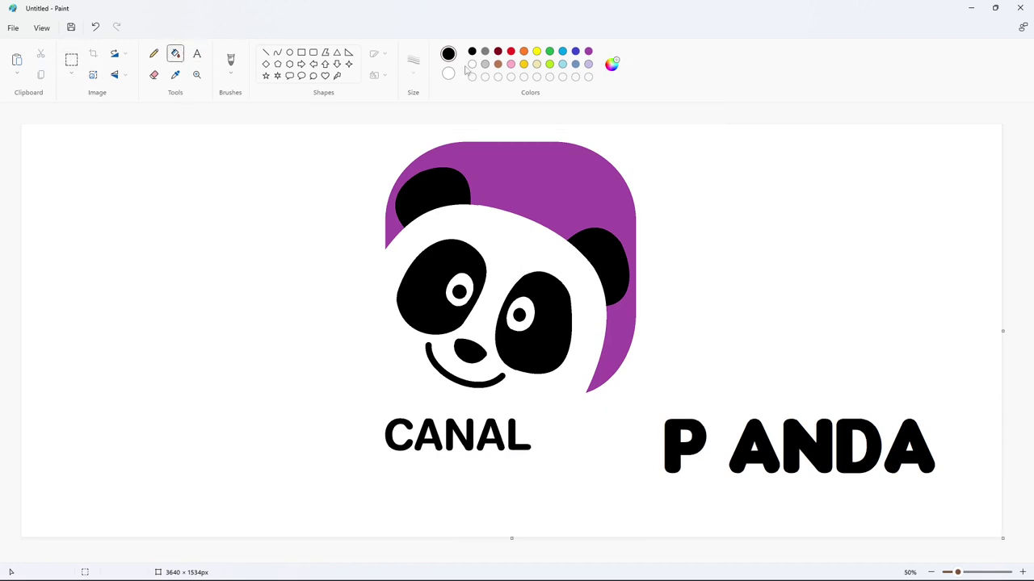
left_click(471, 64)
left_click(671, 448)
left_click(301, 53)
left_click(377, 75)
left_click(397, 126)
left_click_drag(653, 408, 716, 485)
left_click(955, 546)
Paste the copied P and nudge it close to ANDA so the word PANDA is evenly spaced
left_click_drag(958, 573, 969, 573)
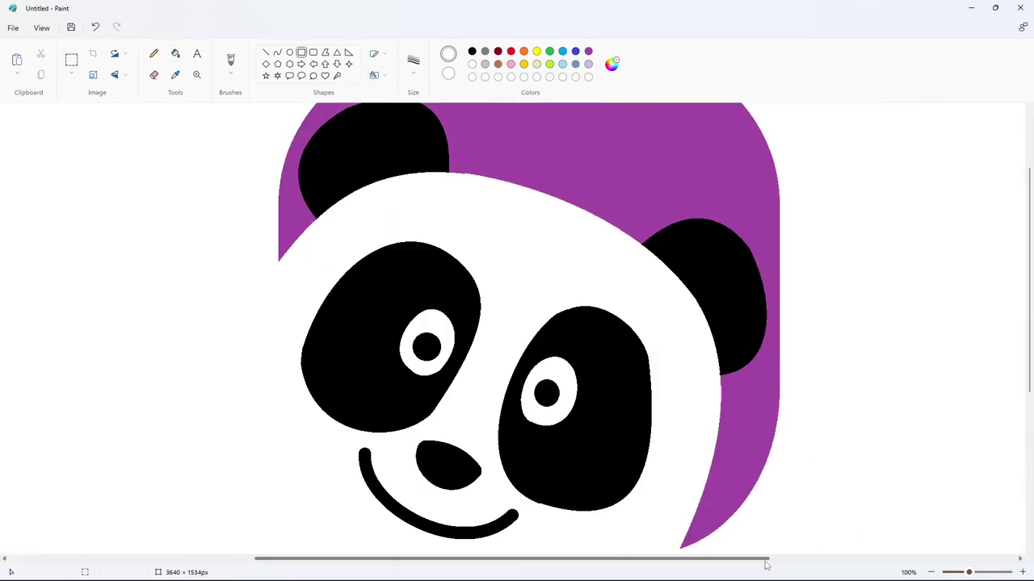
left_click_drag(767, 558, 907, 559)
scroll(572, 383, "down", 5)
key("ctrl+v")
mouse_move(139, 225)
left_mouse_down()
mouse_move(692, 337)
mouse_move(676, 340)
mouse_move(981, 527)
left_mouse_up()
key("Left")
key("Left")
key("Left")
key("Left")
key("Left")
key("Left")
key("Left")
key("Left")
key("Left")
key("Left")
key("Left")
key("Left")
key("Left")
key("Left")
key("Left")
key("Left")
key("Left")
key("Left")
key("Left")
key("Left")
key("Right")
key("Right")
key("Right")
key("Right")
key("Right")
key("Right")
key("Right")
key("Right")
key("Right")
key("Right")
left_click(808, 403)
Cut the word PANDA, paste it and place it directly beneath CANAL with their left edges aligned
left_click(930, 571)
key("ctrl+x")
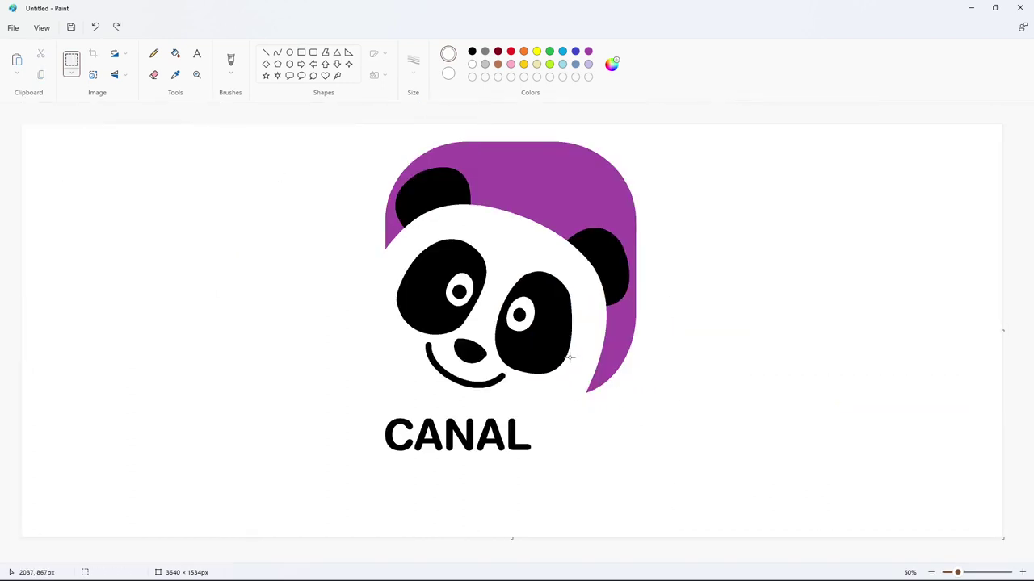
key("ctrl+v")
left_click_drag(111, 200, 463, 454)
key("Down")
key("Down")
key("Down")
key("Down")
key("Down")
key("Down")
key("Down")
key("Down")
key("Down")
key("Down")
key("Down")
key("Down")
key("Down")
key("Down")
key("Down")
key("Down")
key("Down")
key("Down")
key("Down")
key("Down")
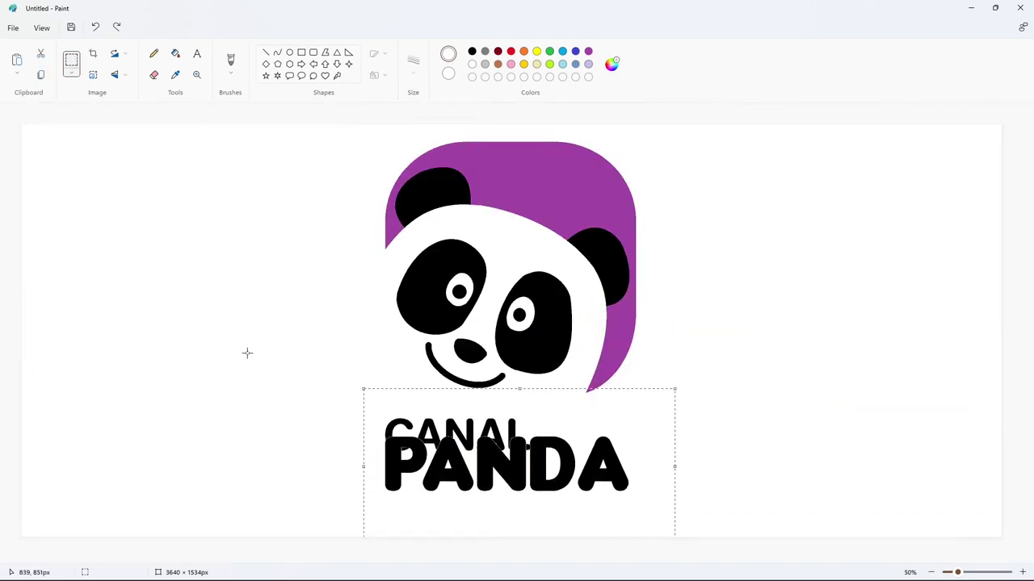
left_click(247, 353)
Mix a slightly darker gold as a custom colour and fill the purple rounded square behind the panda with it
left_click(523, 63)
left_click(611, 64)
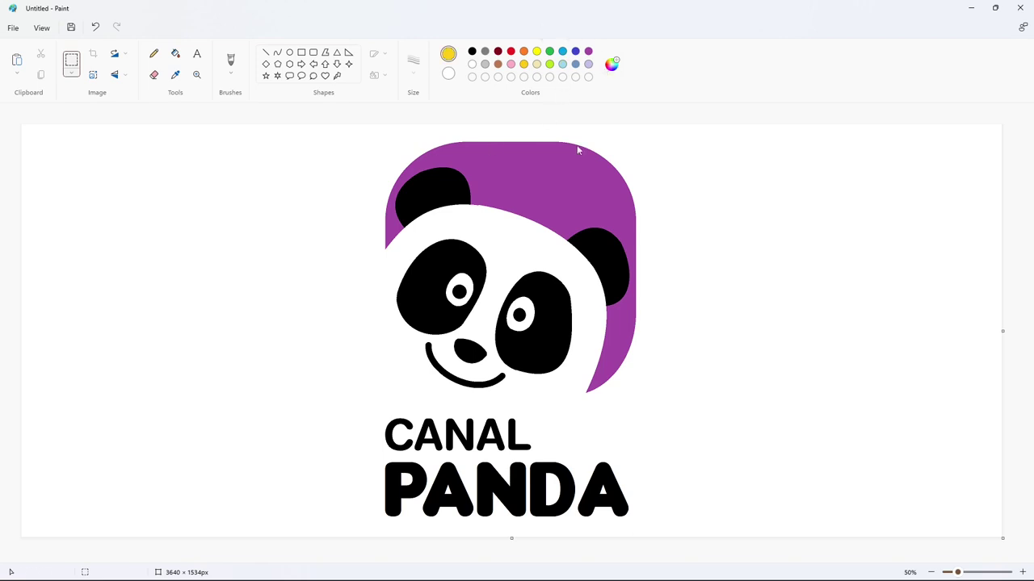
left_click_drag(554, 172, 554, 191)
left_click(441, 426)
left_click(176, 53)
left_click(557, 198)
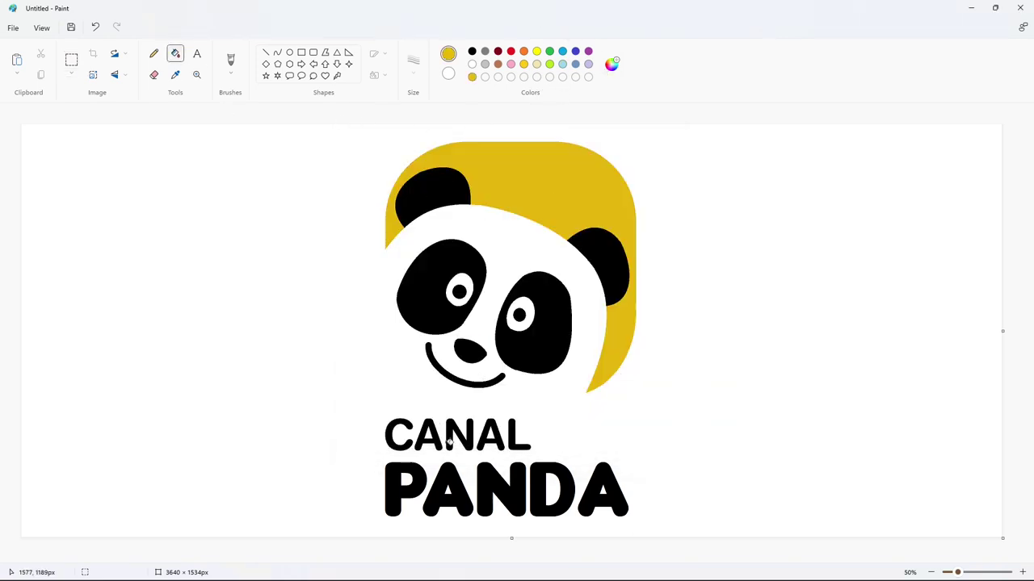
Fill the letters of PANDA: the N dark gold, the P red, the first A light blue, the D green and the last A orange
left_click(498, 490)
left_click(510, 51)
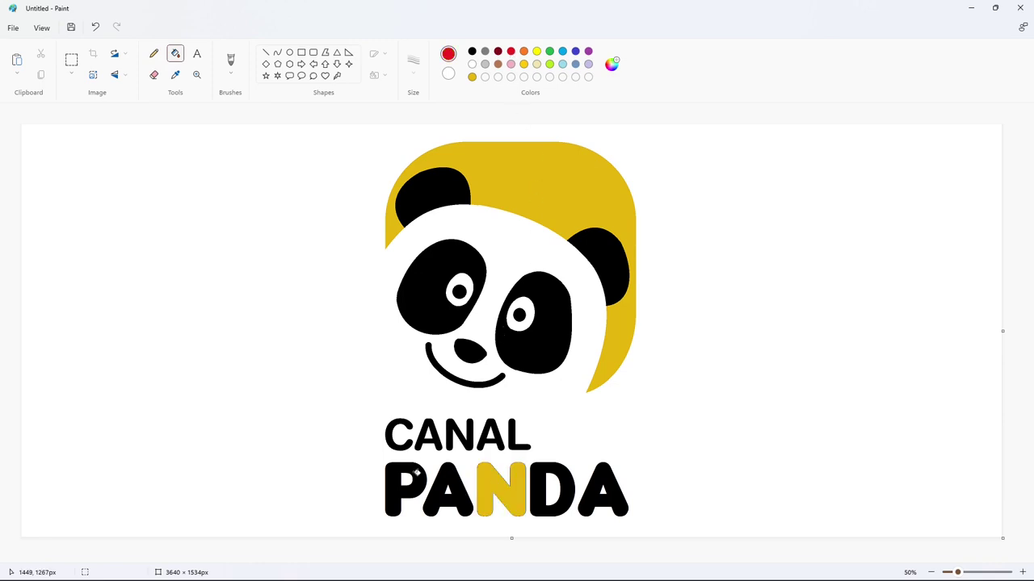
left_click(420, 476)
left_click(562, 51)
left_click(460, 483)
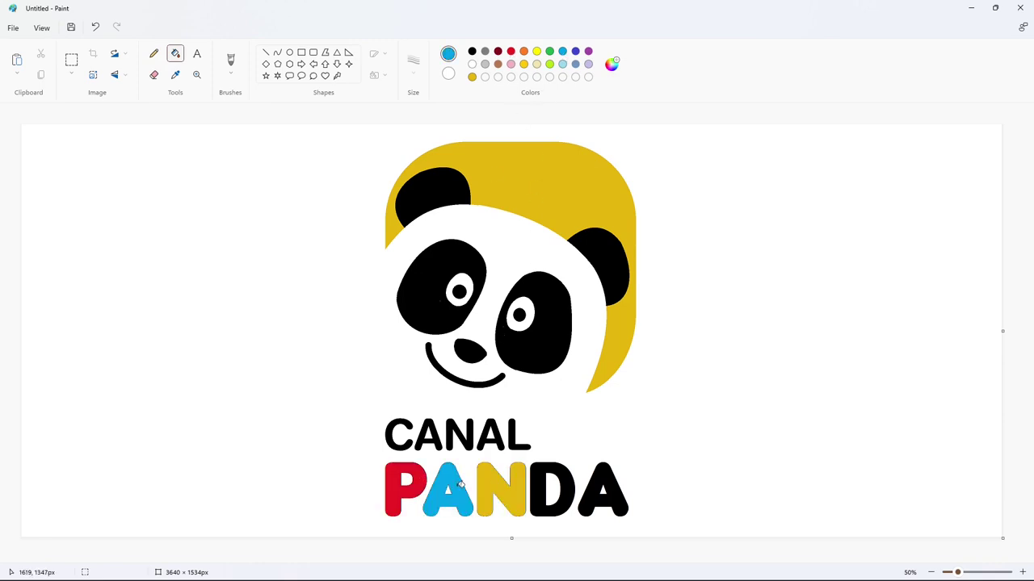
left_click(562, 470)
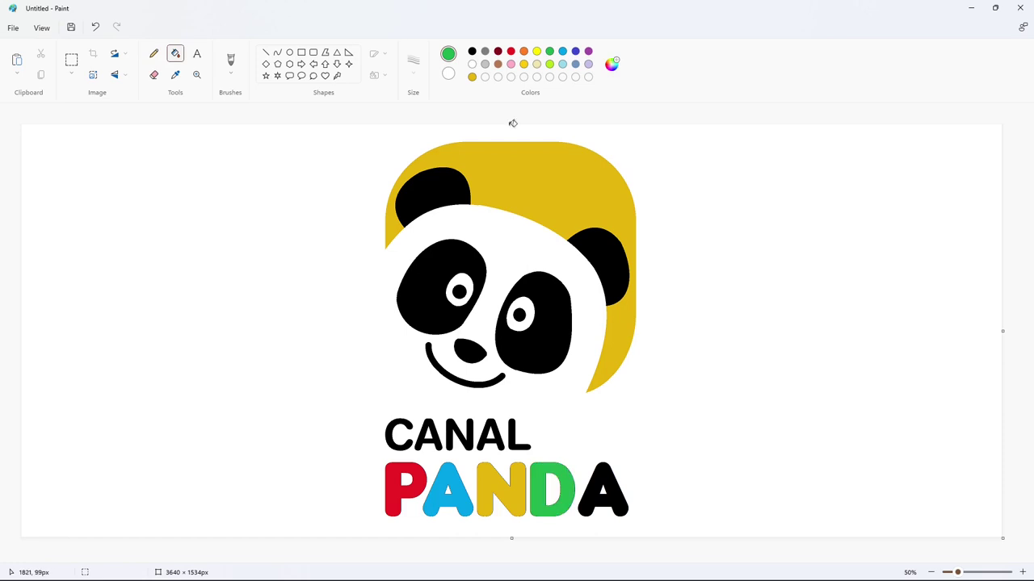
left_click(523, 51)
left_click(621, 489)
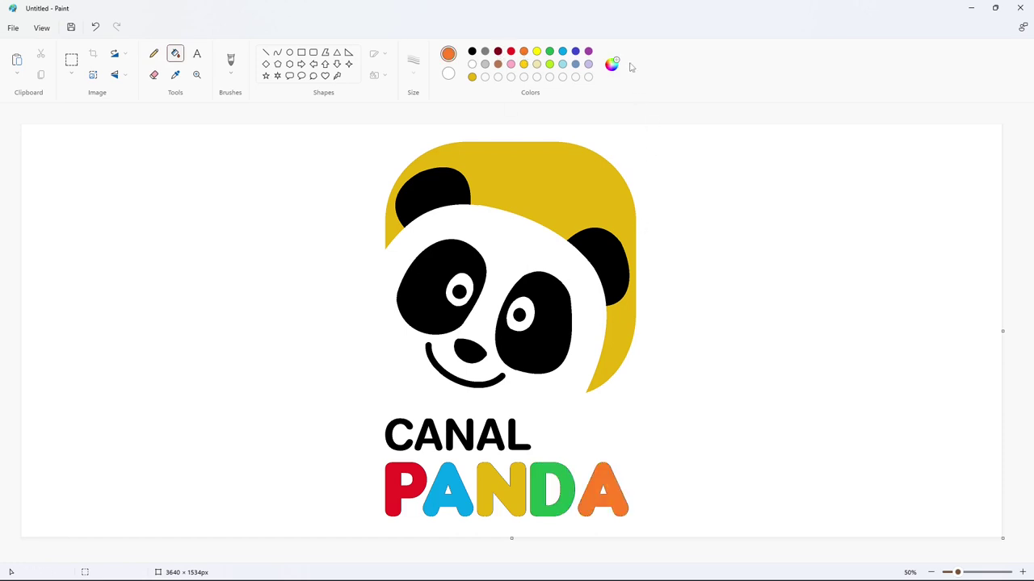